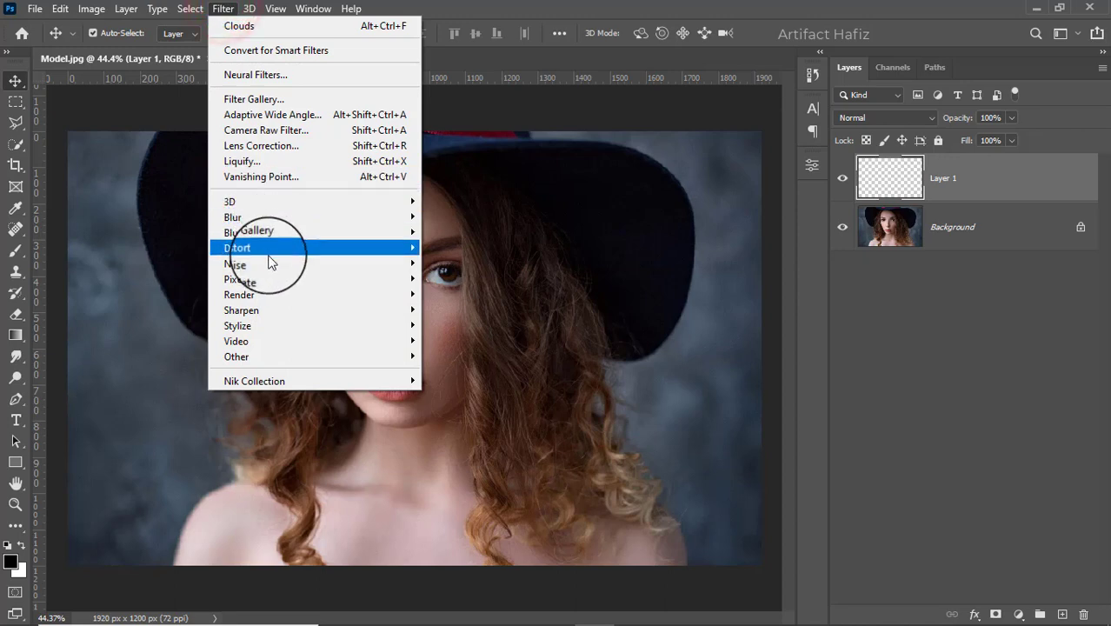
- Render Clouds on Layer 1 and set the layer's blend mode to Screen
{"action": "mouse_move", "coordinate": [310, 295]}
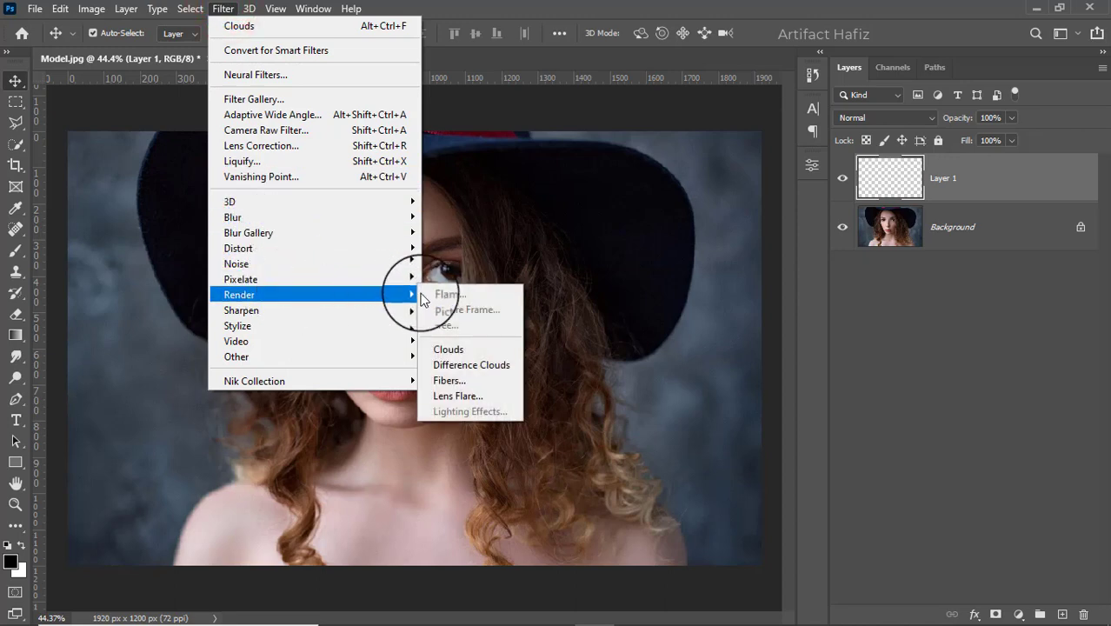
{"action": "left_click", "coordinate": [457, 350]}
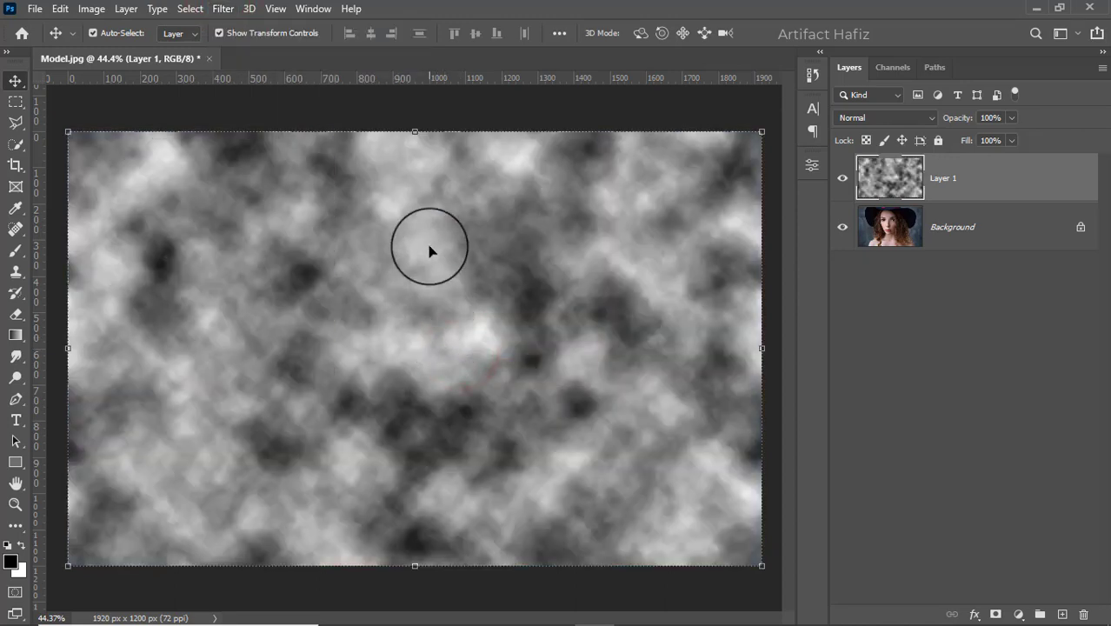
{"action": "left_click", "coordinate": [910, 117]}
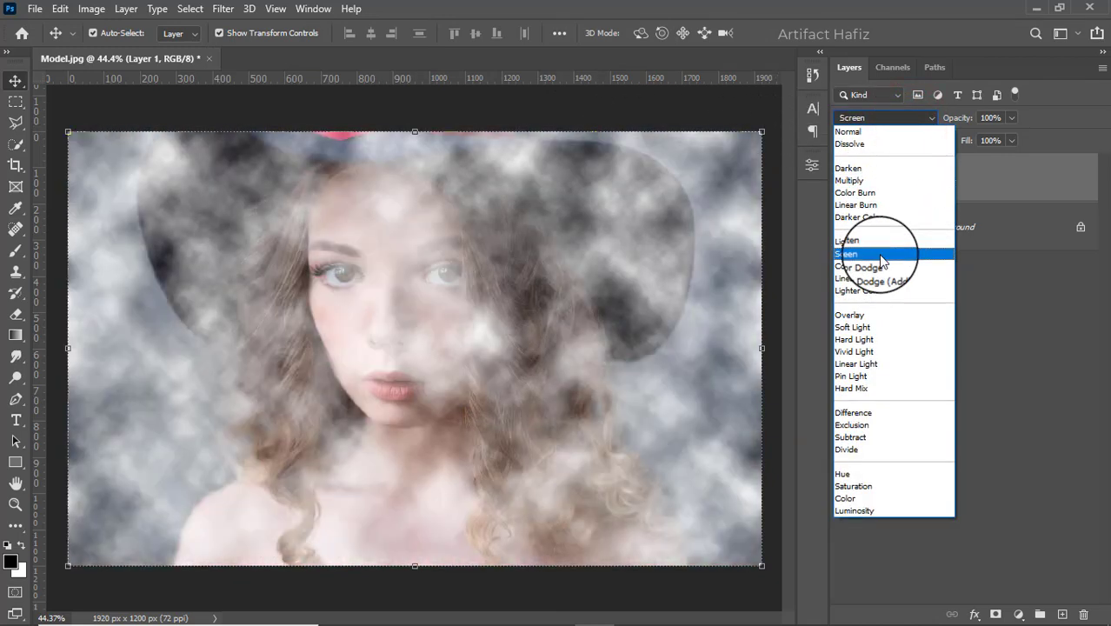
{"action": "left_click", "coordinate": [880, 254]}
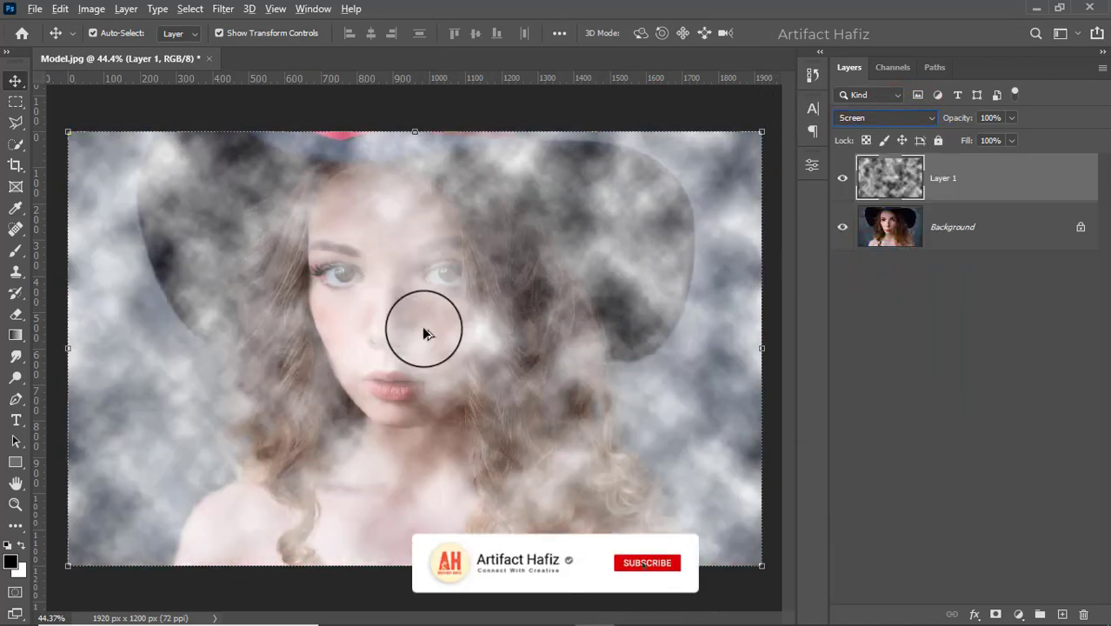
- Scale the cloud layer proportionally to about 388% and position it so soft, large fog patches cover the portrait
{"action": "scroll", "coordinate": [423, 329], "scroll_direction": "down", "scroll_amount": 15}
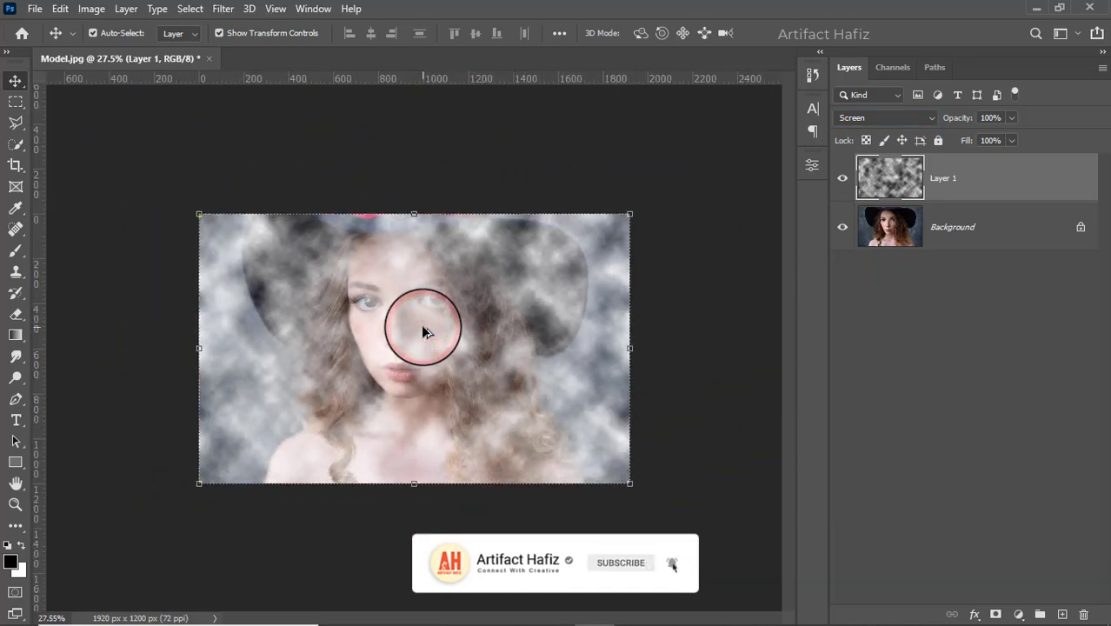
{"action": "left_click_drag", "start_coordinate": [413, 295], "coordinate": [431, 73]}
{"action": "left_click_drag", "start_coordinate": [437, 342], "coordinate": [441, 364]}
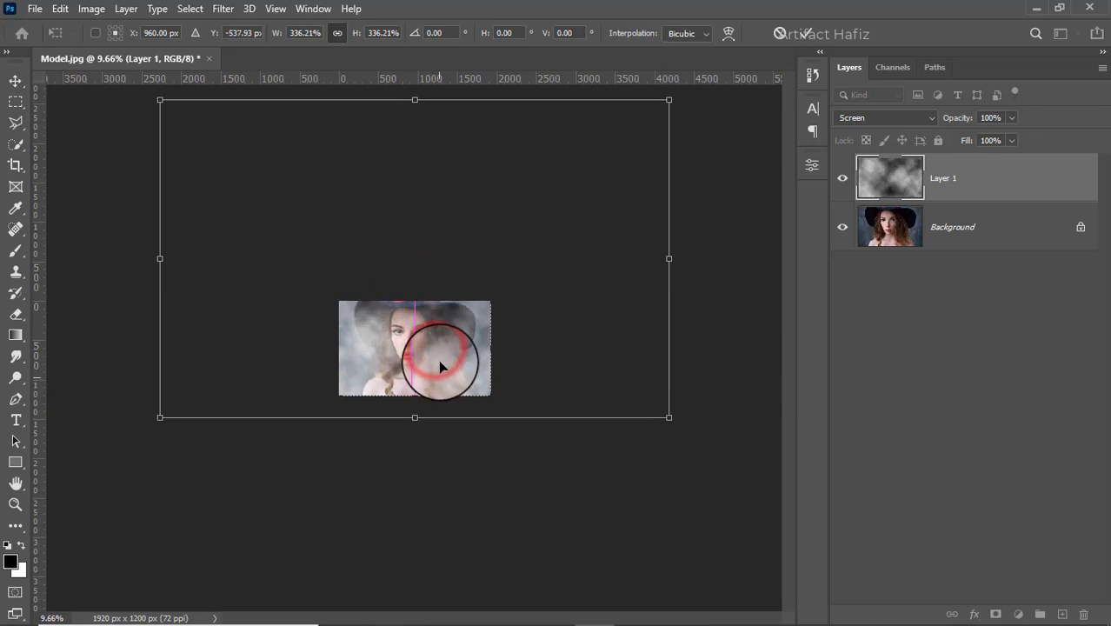
{"action": "left_click_drag", "start_coordinate": [669, 416], "coordinate": [610, 426]}
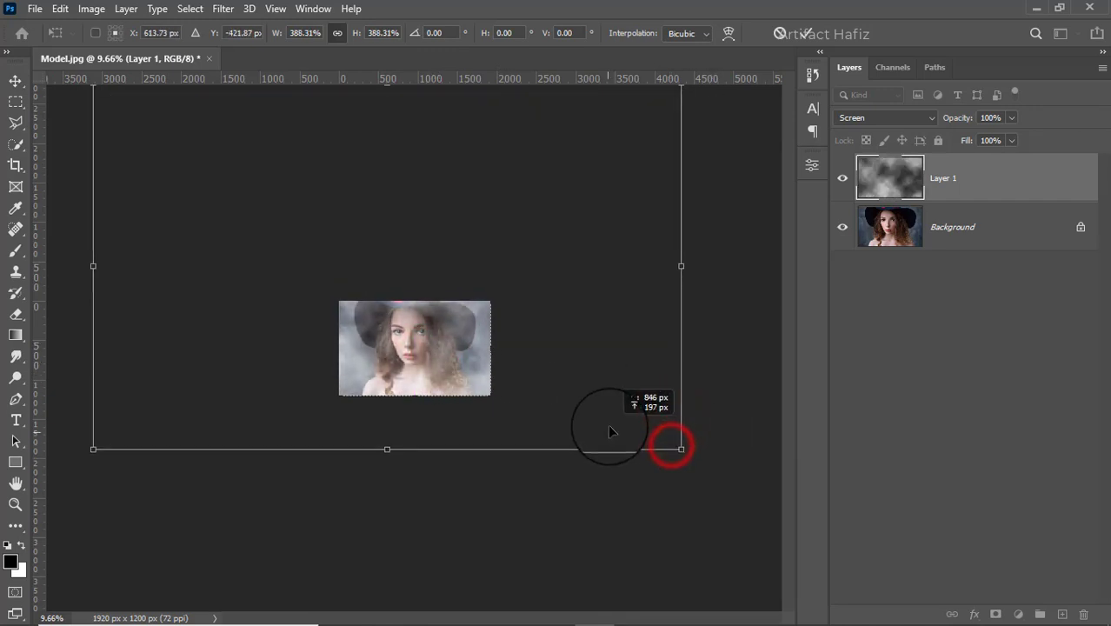
{"action": "scroll", "coordinate": [443, 391], "scroll_direction": "up", "scroll_amount": 3}
{"action": "scroll", "coordinate": [435, 388], "scroll_direction": "up", "scroll_amount": 5}
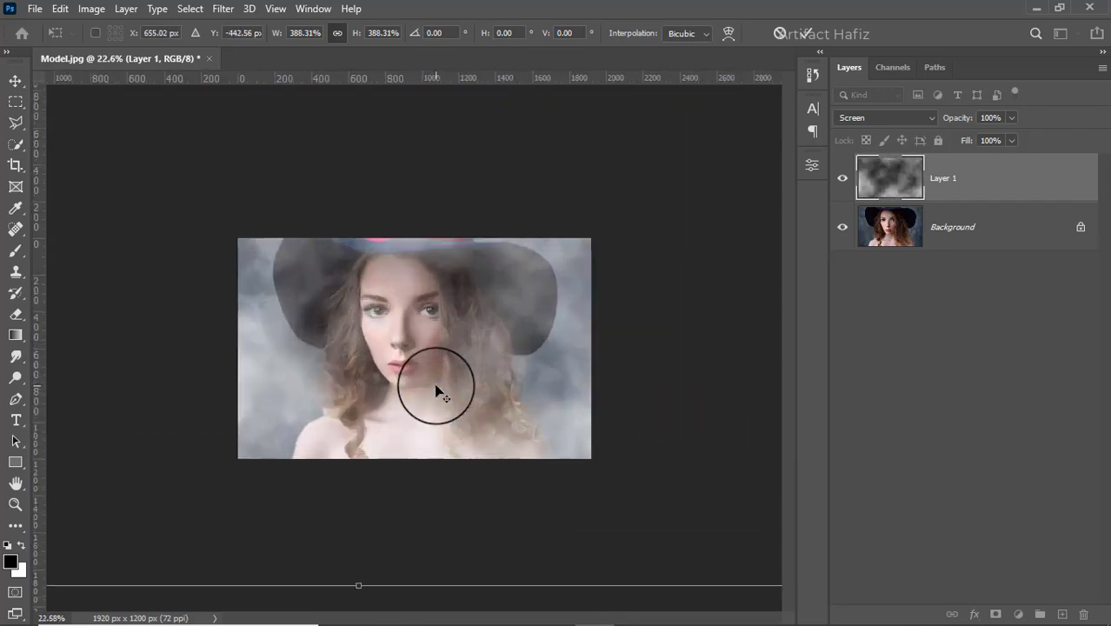
{"action": "scroll", "coordinate": [435, 388], "scroll_direction": "up", "scroll_amount": 1}
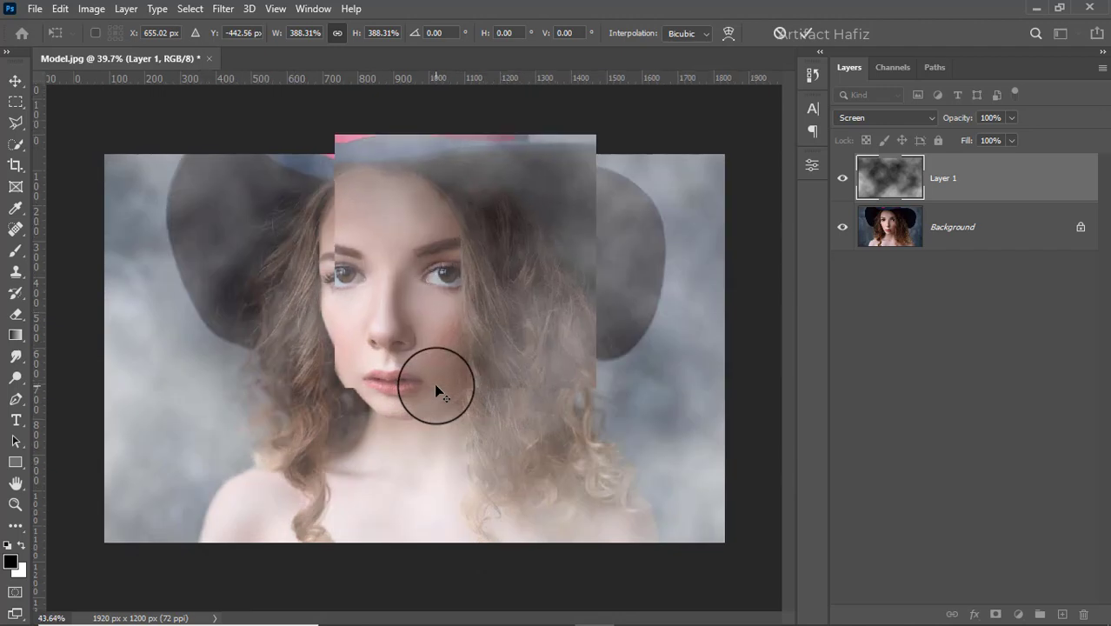
{"action": "left_click", "coordinate": [804, 34]}
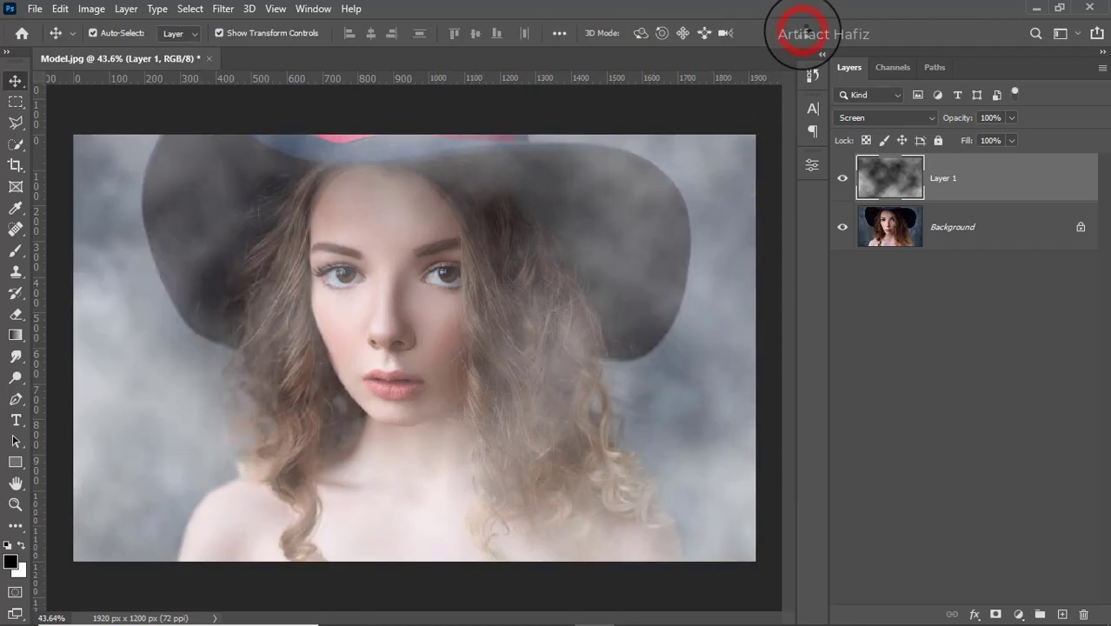
- Compare the portrait with and without the cloud layer, and add a white layer mask to Layer 1
{"action": "left_click", "coordinate": [843, 178]}
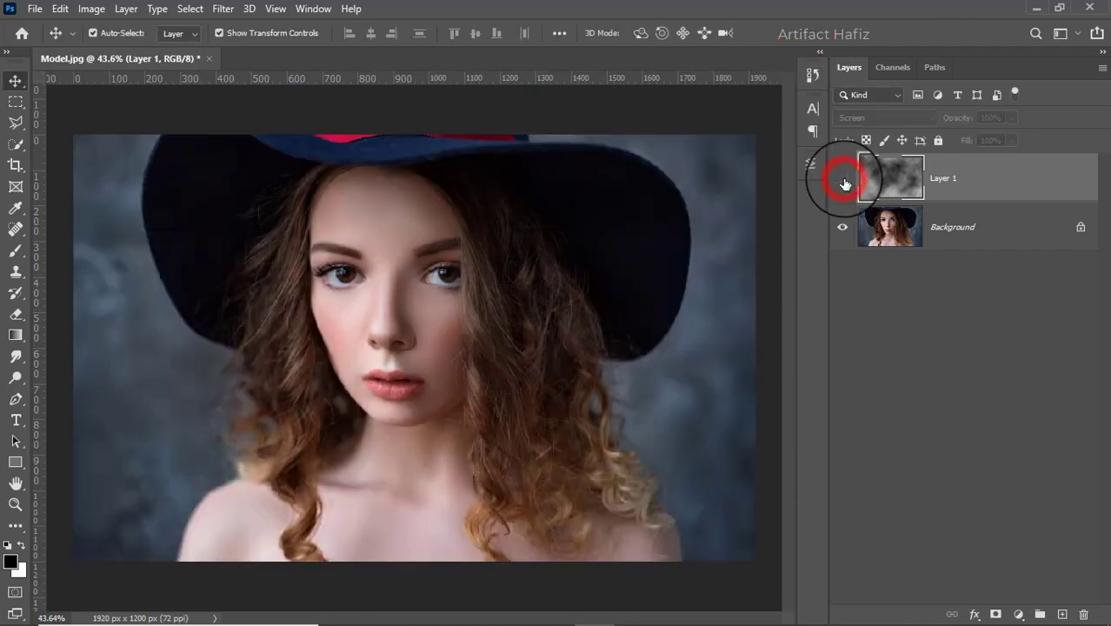
{"action": "left_click", "coordinate": [842, 178]}
{"action": "left_click", "coordinate": [991, 169]}
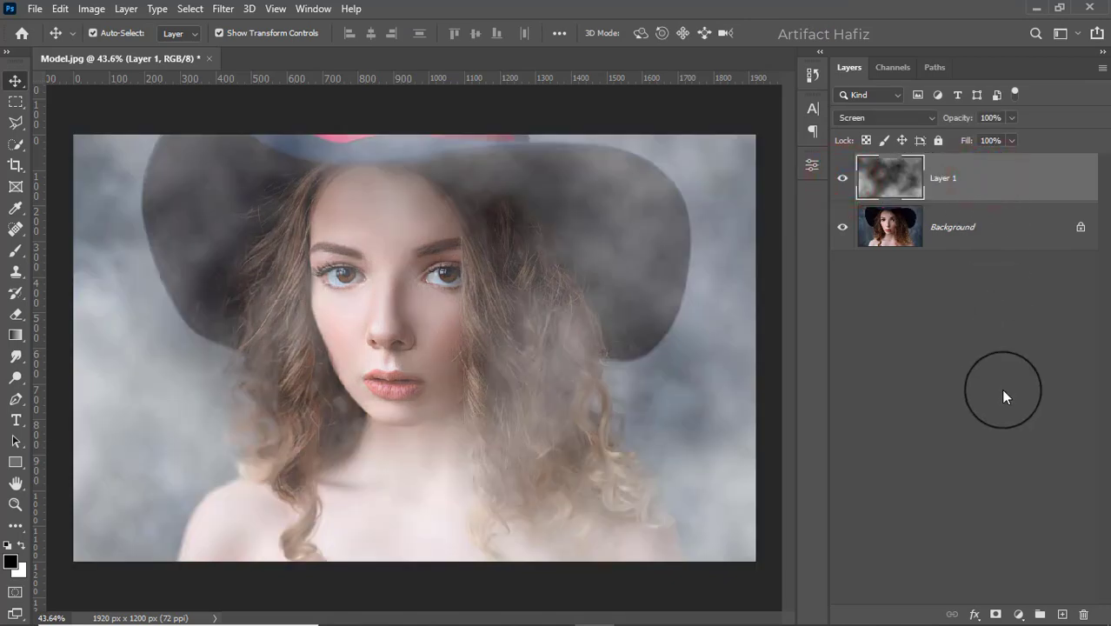
{"action": "left_click", "coordinate": [996, 615]}
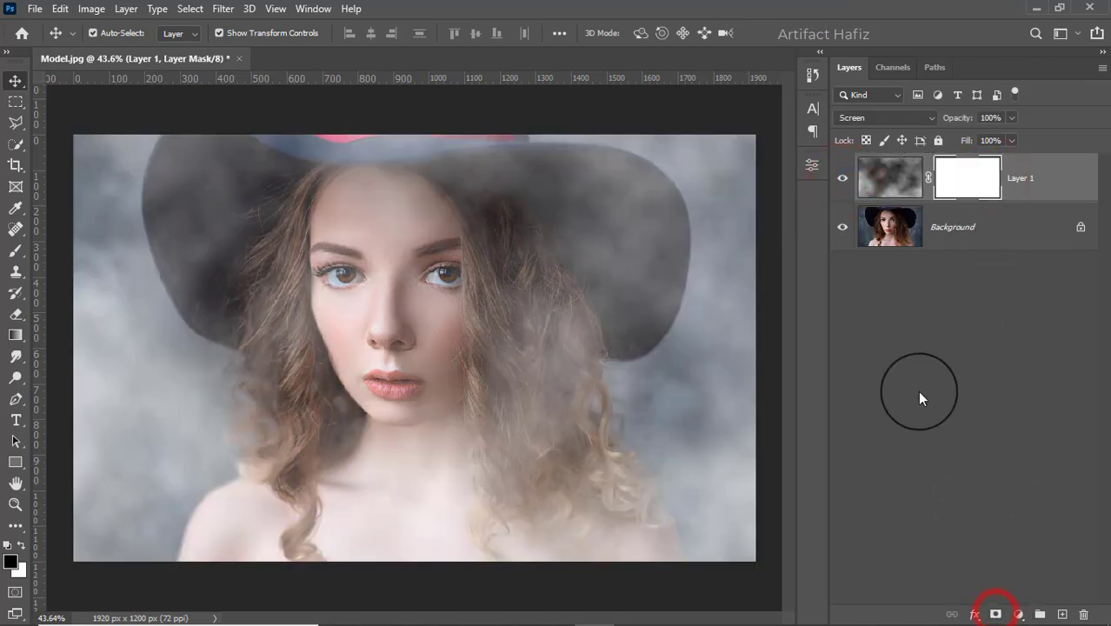
- Paint black over the woman's face on the cloud layer's mask with a 300 px Soft Round brush at 14% opacity
{"action": "left_click", "coordinate": [16, 249]}
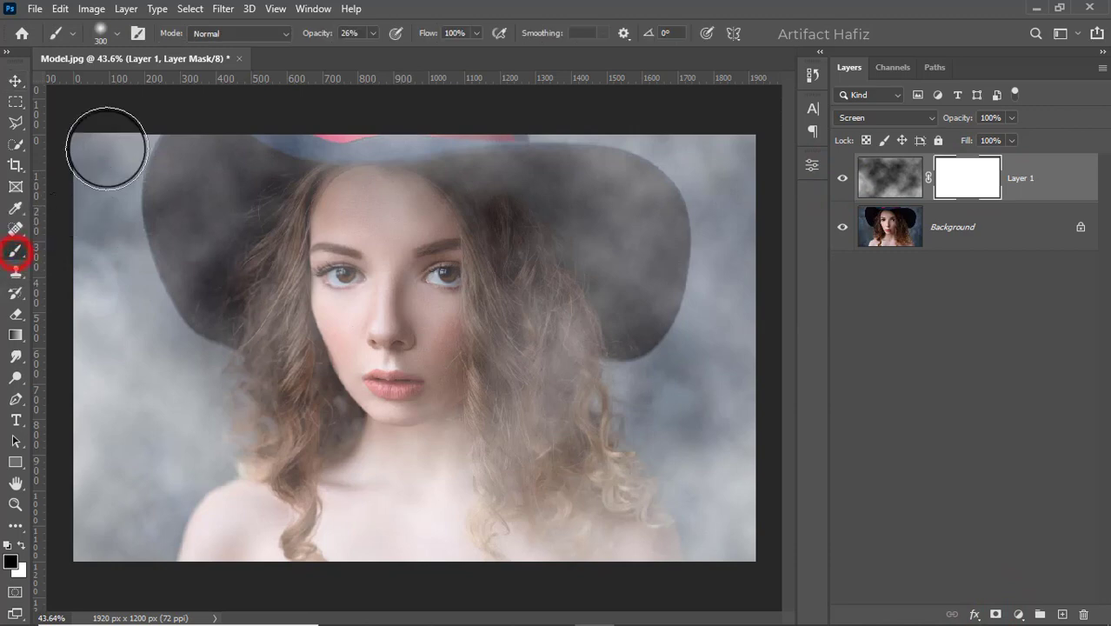
{"action": "left_click", "coordinate": [116, 35]}
{"action": "left_click", "coordinate": [108, 245]}
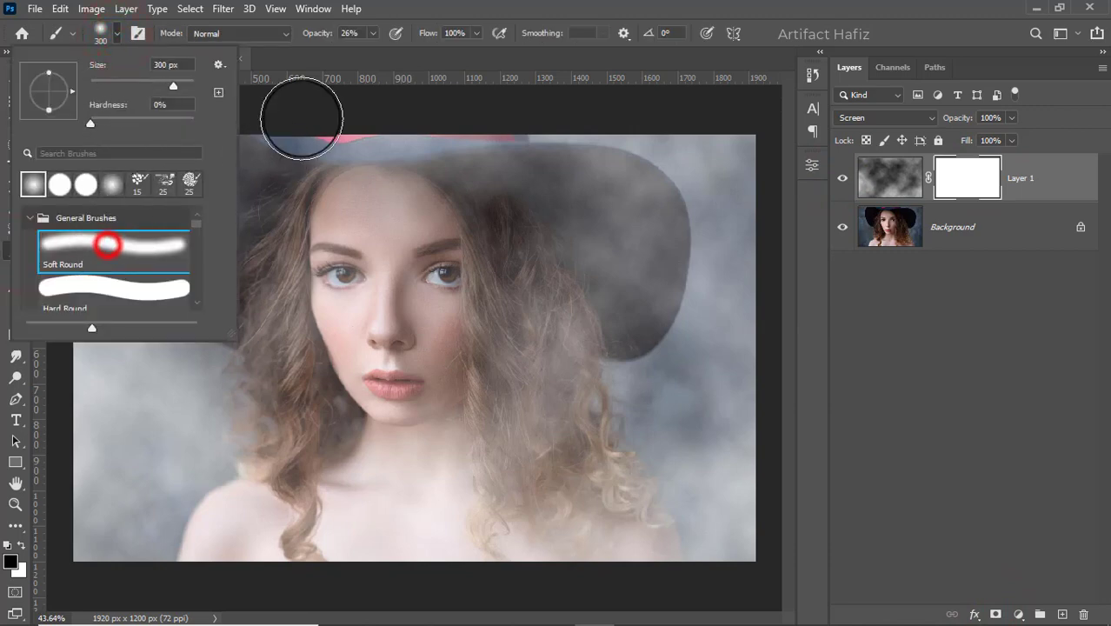
{"action": "left_click", "coordinate": [368, 32]}
{"action": "left_click_drag", "start_coordinate": [358, 52], "coordinate": [364, 52]}
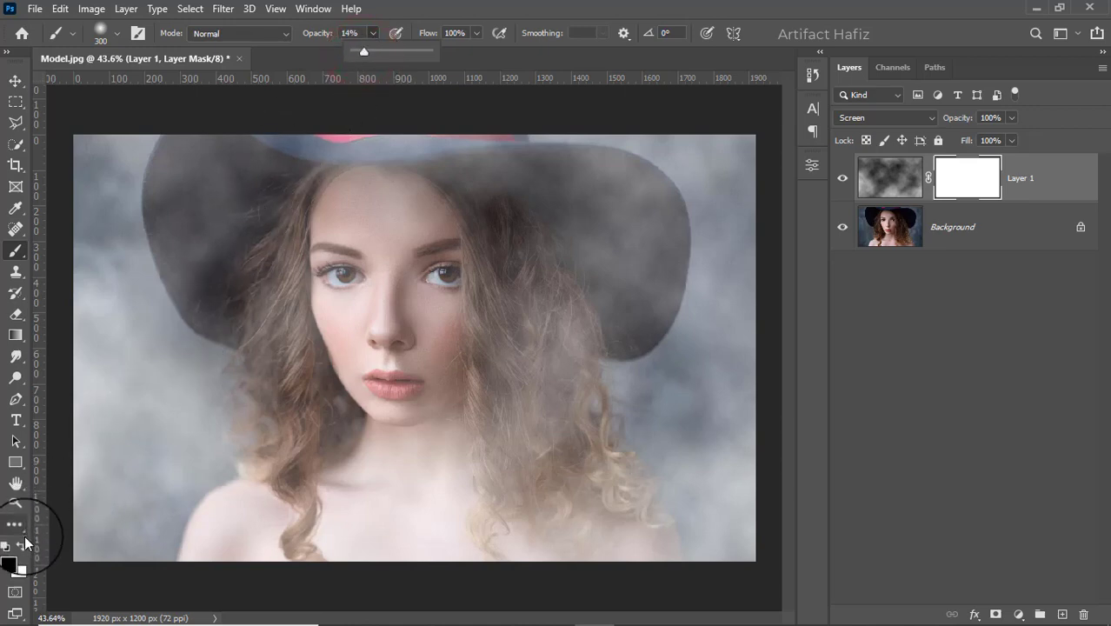
{"action": "mouse_move", "coordinate": [355, 218]}
{"action": "left_mouse_down"}
{"action": "mouse_move", "coordinate": [413, 390]}
{"action": "mouse_move", "coordinate": [385, 377]}
{"action": "mouse_move", "coordinate": [451, 426]}
{"action": "mouse_move", "coordinate": [459, 422]}
{"action": "mouse_move", "coordinate": [405, 397]}
{"action": "mouse_move", "coordinate": [347, 279]}
{"action": "mouse_move", "coordinate": [439, 267]}
{"action": "mouse_move", "coordinate": [441, 302]}
{"action": "mouse_move", "coordinate": [445, 276]}
{"action": "left_mouse_up"}
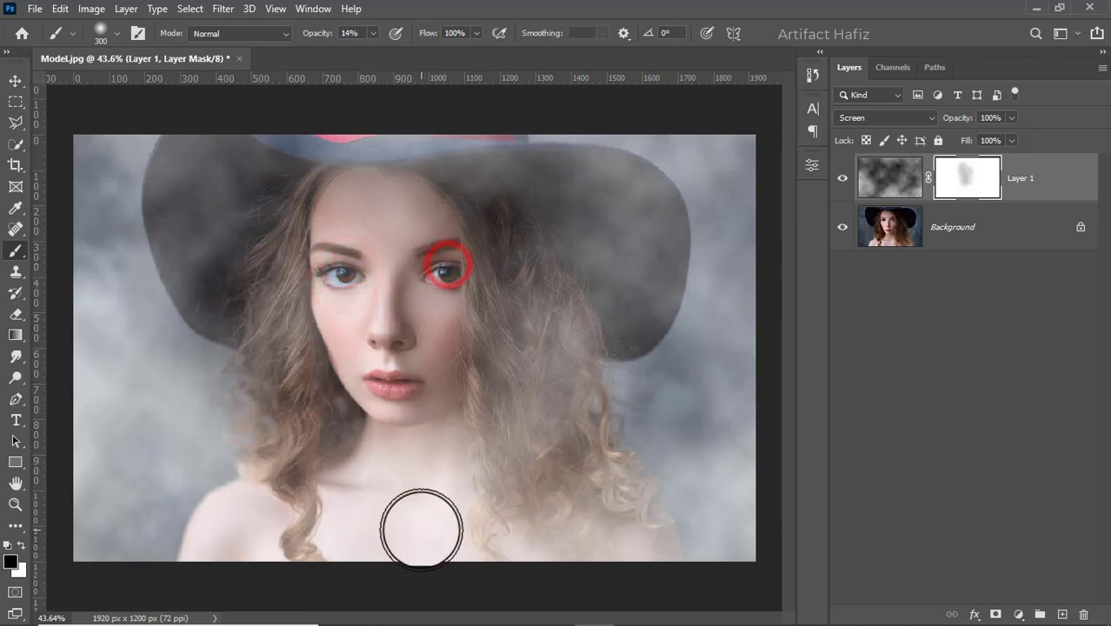
{"action": "left_click", "coordinate": [389, 362]}
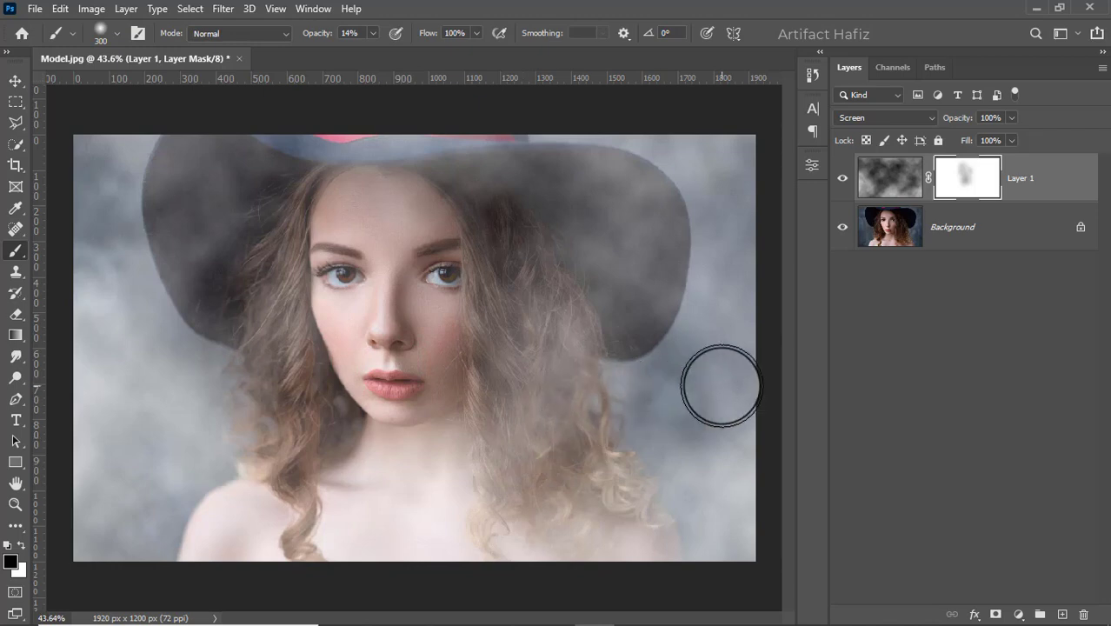
- Add a Levels adjustment layer above the clouds and set its black input level to 15
{"action": "left_click", "coordinate": [1018, 615]}
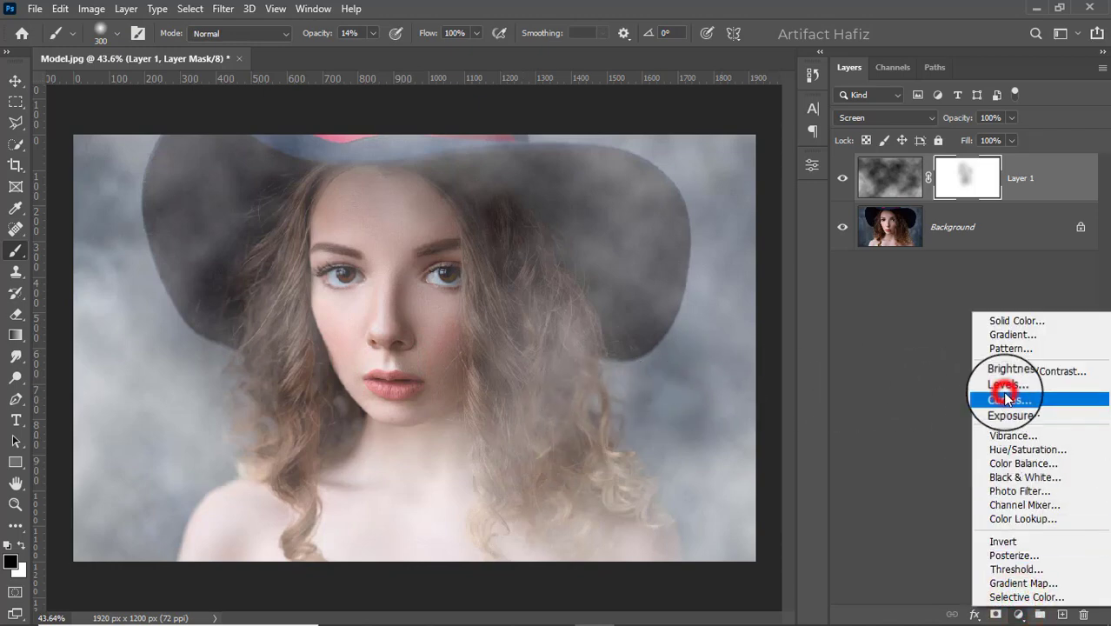
{"action": "left_click", "coordinate": [1007, 385]}
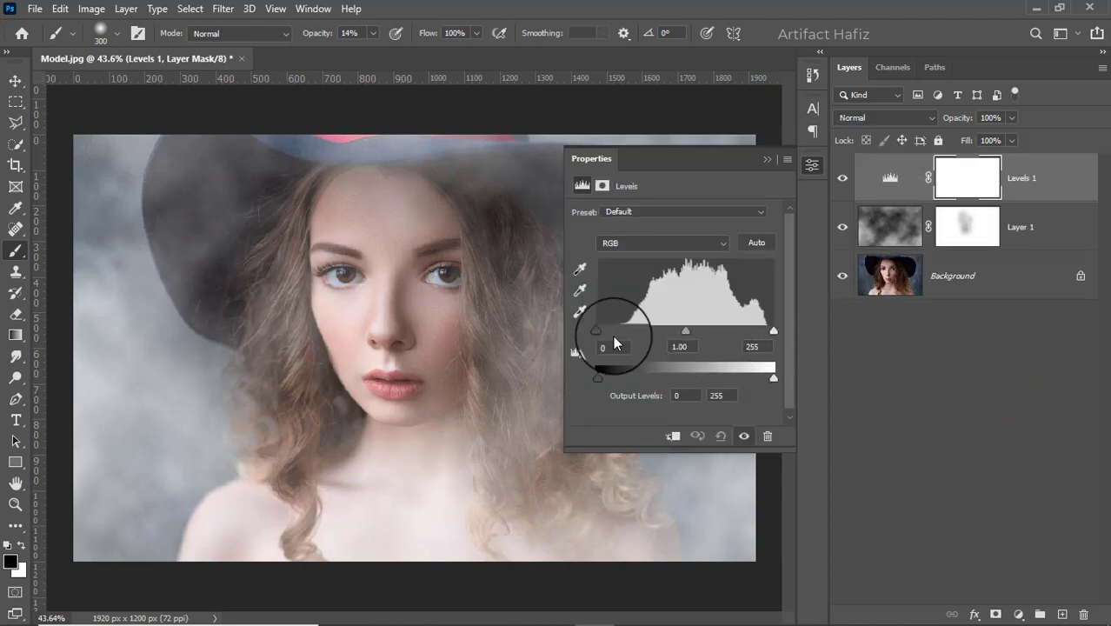
{"action": "left_click_drag", "start_coordinate": [600, 331], "coordinate": [607, 328]}
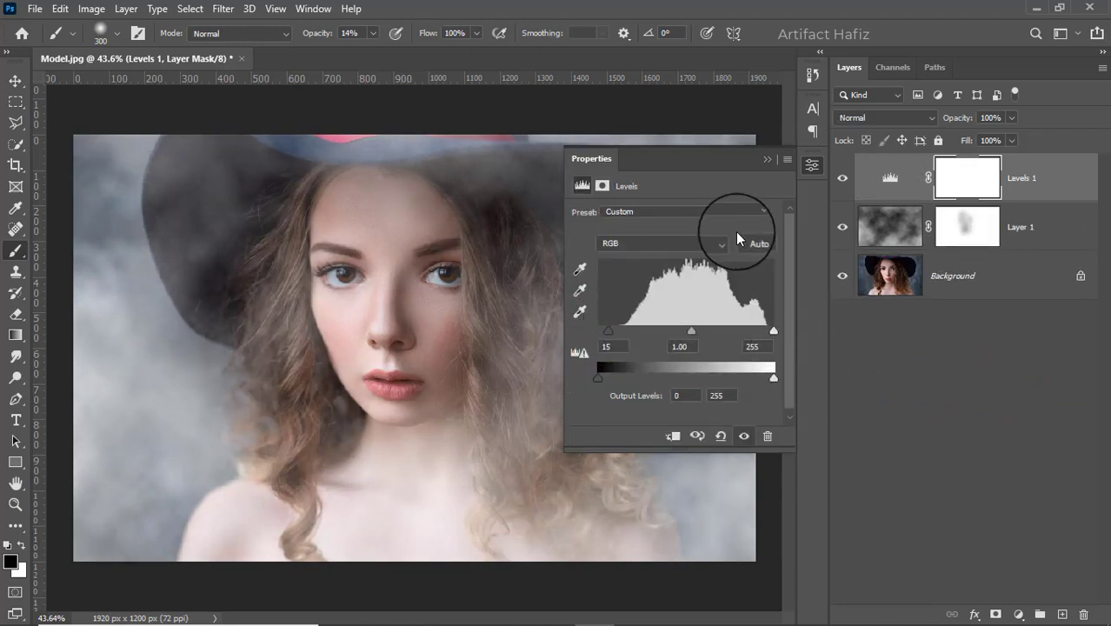
{"action": "left_click", "coordinate": [767, 160]}
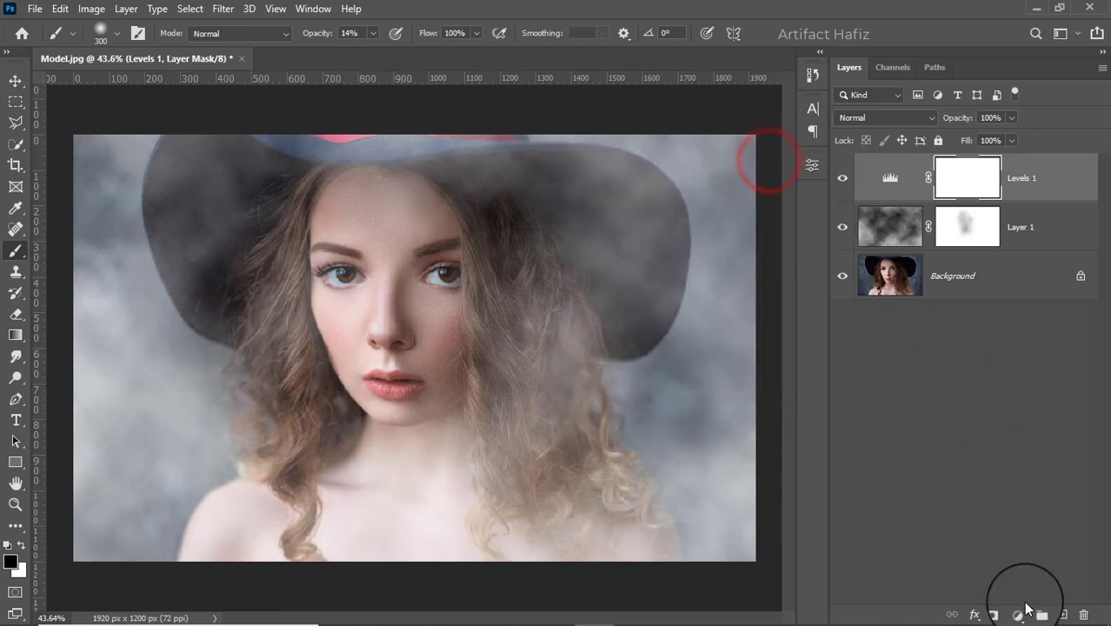
- Add a Color Lookup adjustment layer using the Soft_Warming.look 3DLUT and set its blend mode to Luminosity
{"action": "left_click", "coordinate": [1017, 614]}
{"action": "left_click", "coordinate": [1016, 521]}
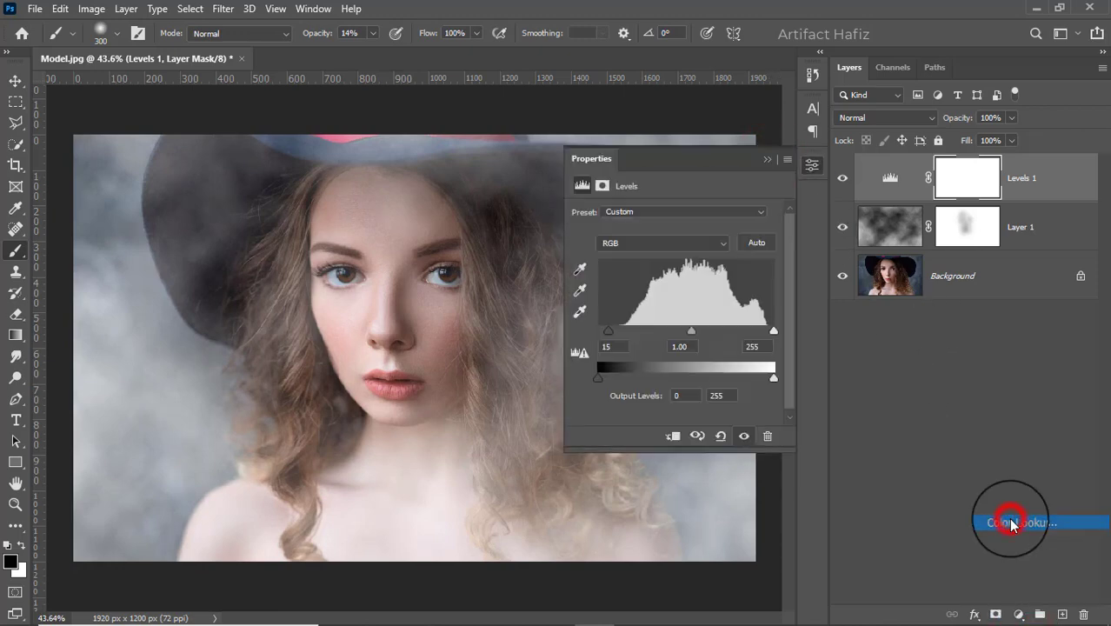
{"action": "left_click", "coordinate": [660, 216]}
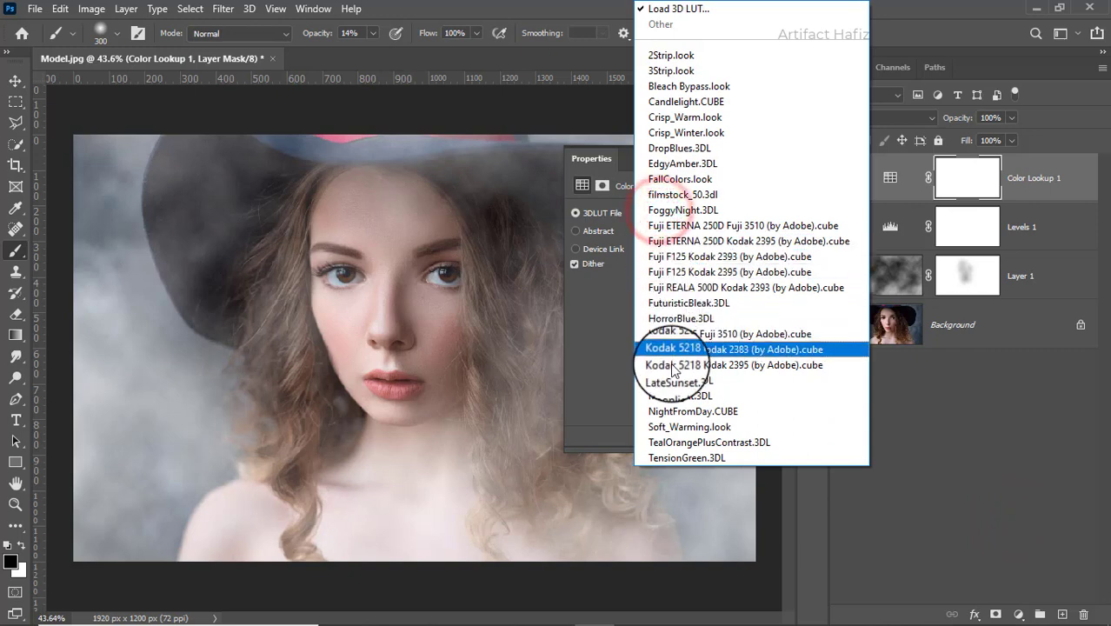
{"action": "left_click", "coordinate": [672, 427]}
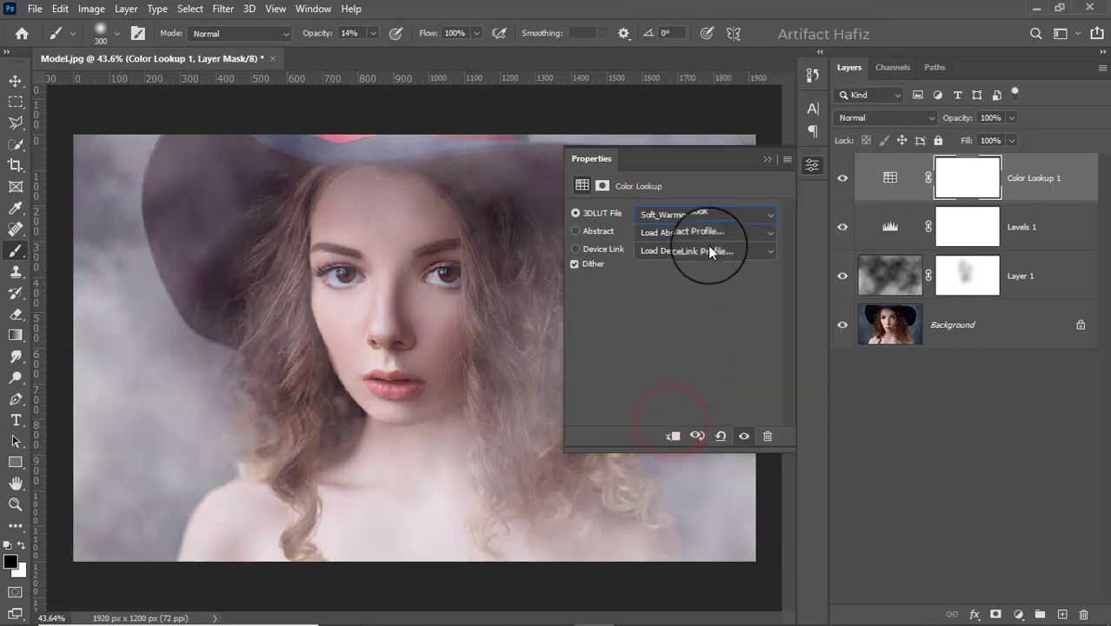
{"action": "left_click", "coordinate": [763, 159]}
{"action": "left_click", "coordinate": [865, 118]}
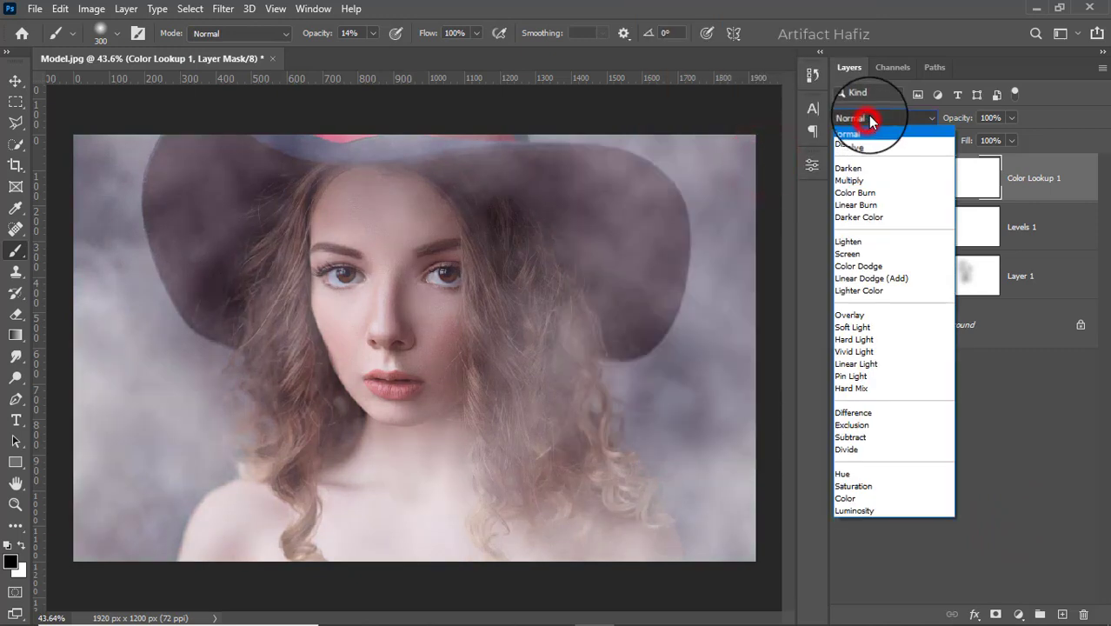
{"action": "left_click", "coordinate": [872, 512]}
- Add a Curves adjustment layer, anchor the RGB curve in the shadows and raise its highlights slightly
{"action": "left_click", "coordinate": [1018, 610]}
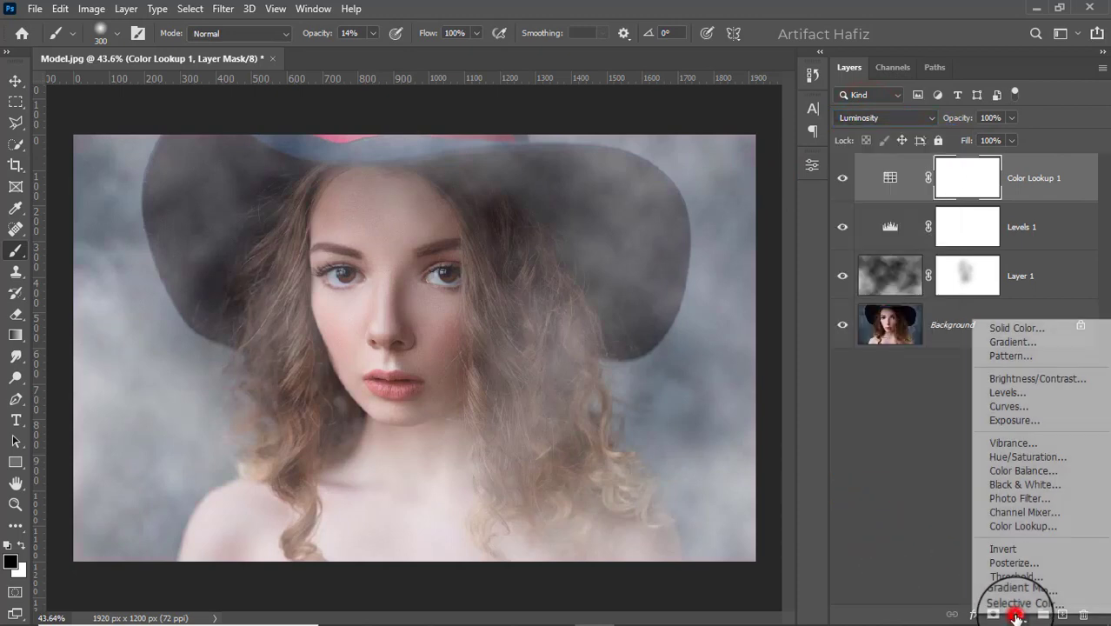
{"action": "left_click", "coordinate": [995, 406]}
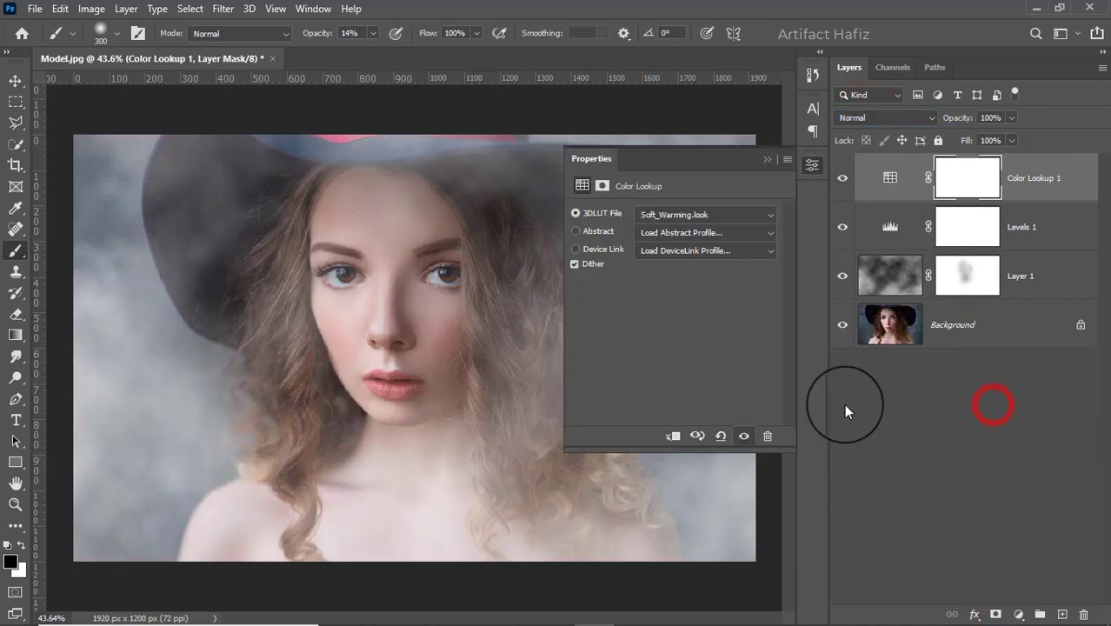
{"action": "left_click", "coordinate": [648, 379]}
{"action": "left_click_drag", "start_coordinate": [648, 379], "coordinate": [648, 374]}
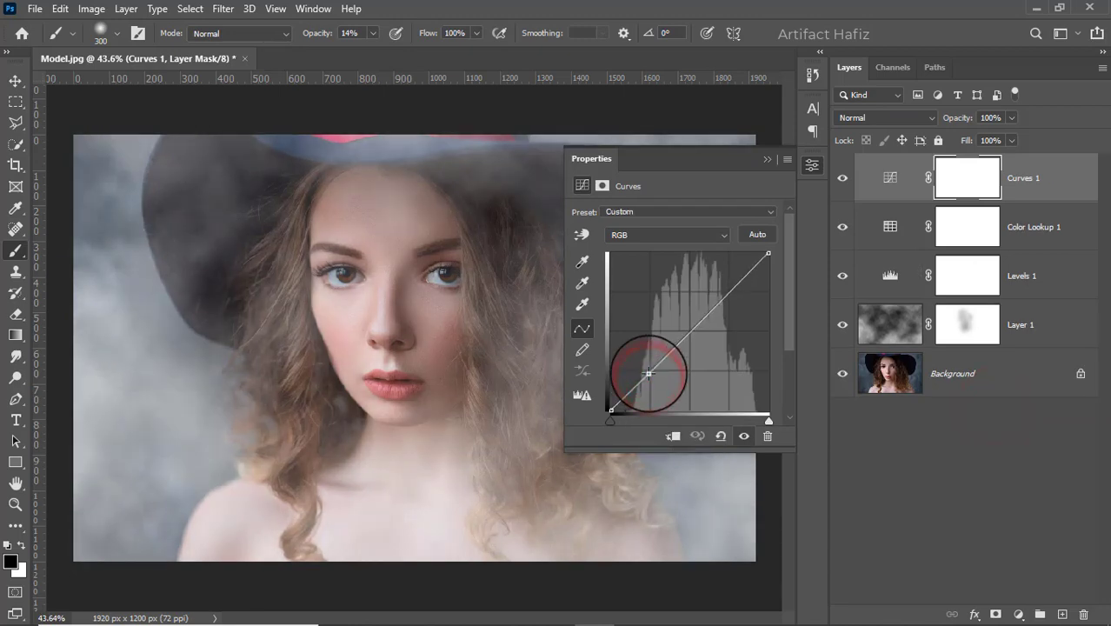
{"action": "left_click_drag", "start_coordinate": [736, 283], "coordinate": [730, 286]}
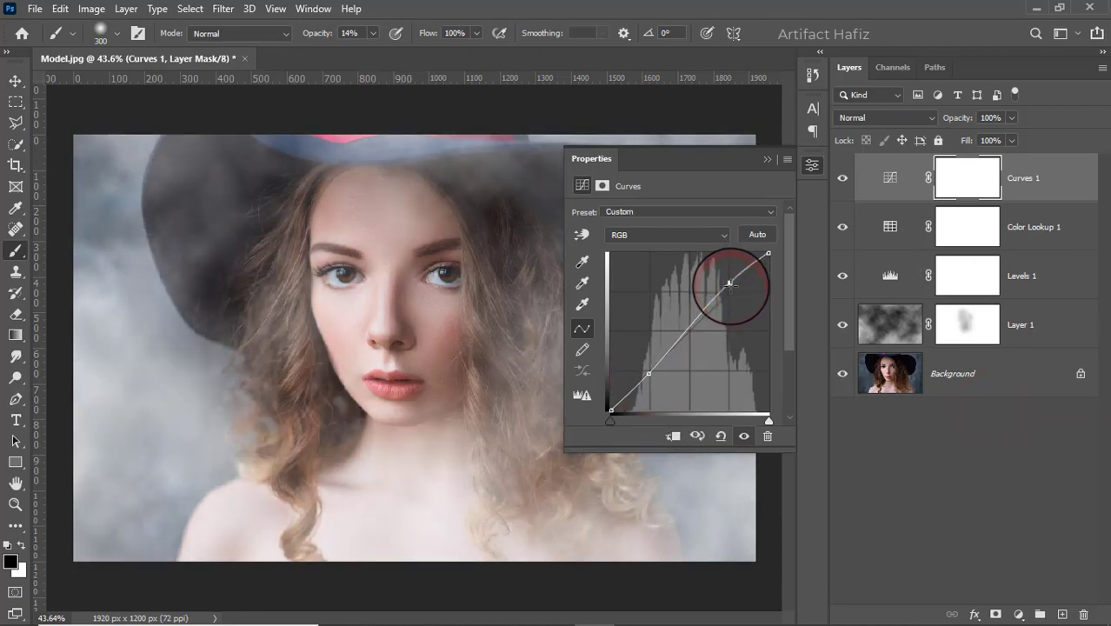
{"action": "left_click", "coordinate": [613, 410]}
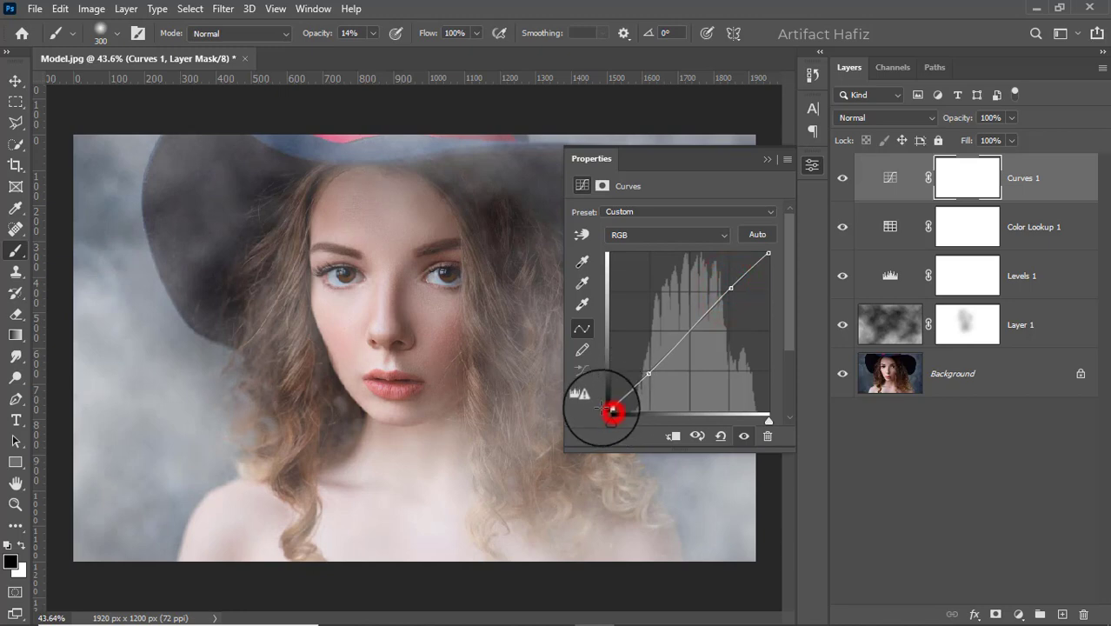
- Shape the Blue channel curve by lowering its midtones and slightly lifting its black point to give a warm yellowish tint
{"action": "left_click", "coordinate": [654, 235]}
{"action": "left_click", "coordinate": [647, 286]}
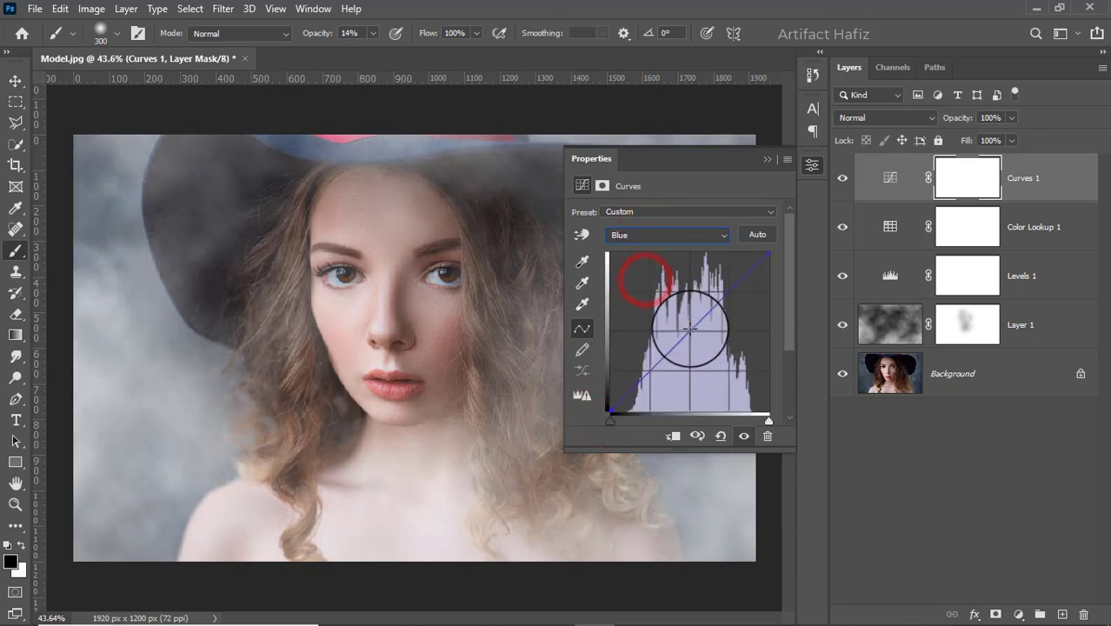
{"action": "left_click", "coordinate": [690, 329]}
{"action": "left_click_drag", "start_coordinate": [689, 323], "coordinate": [678, 315]}
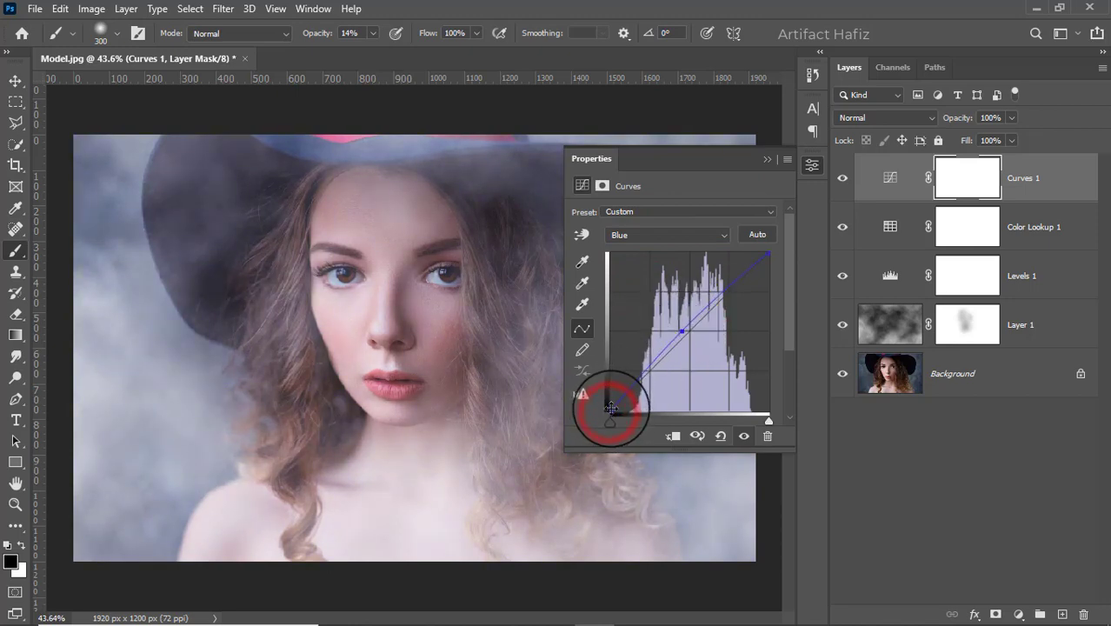
{"action": "left_click_drag", "start_coordinate": [614, 412], "coordinate": [580, 392]}
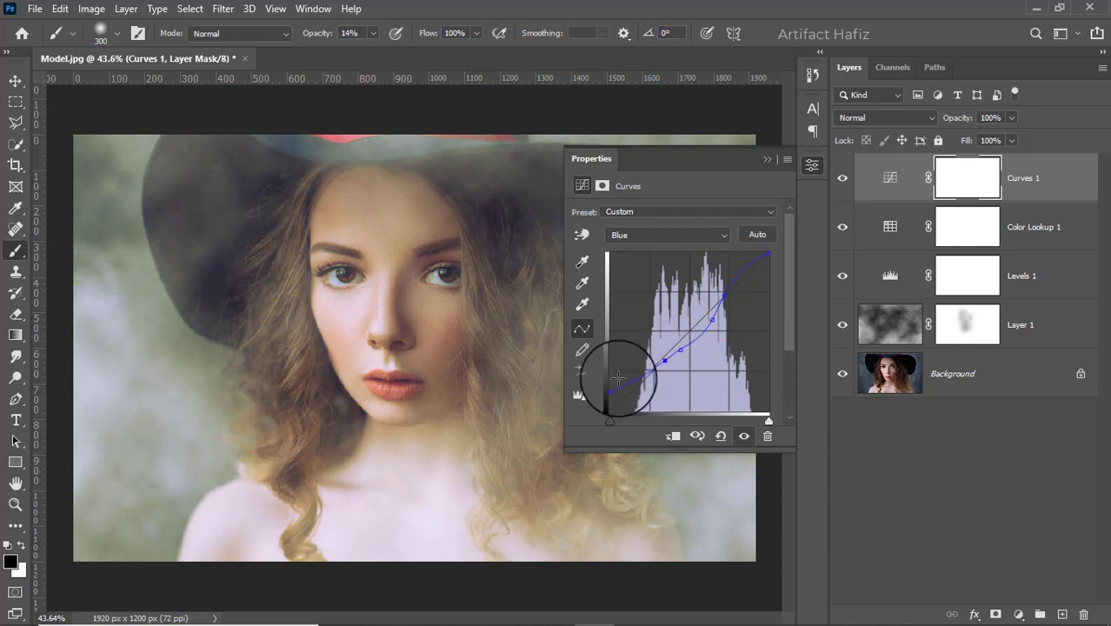
{"action": "left_click_drag", "start_coordinate": [611, 410], "coordinate": [610, 404]}
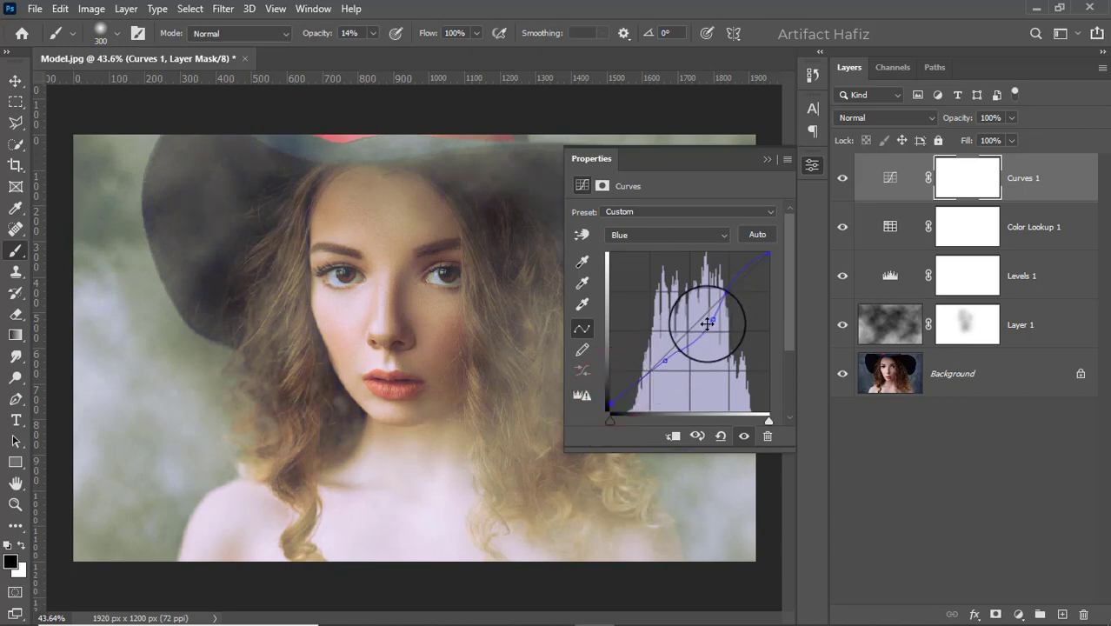
- Reshape the Blue channel curve by raising its midtone points back close to the diagonal, then collapse the curve settings
{"action": "left_click_drag", "start_coordinate": [708, 315], "coordinate": [705, 309]}
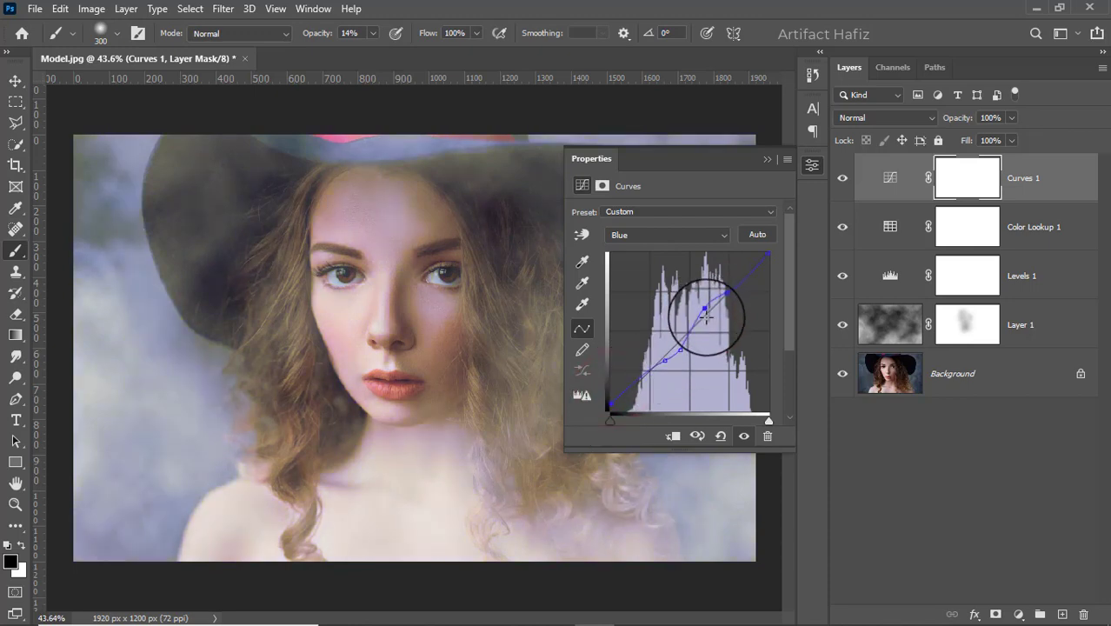
{"action": "left_click", "coordinate": [683, 348]}
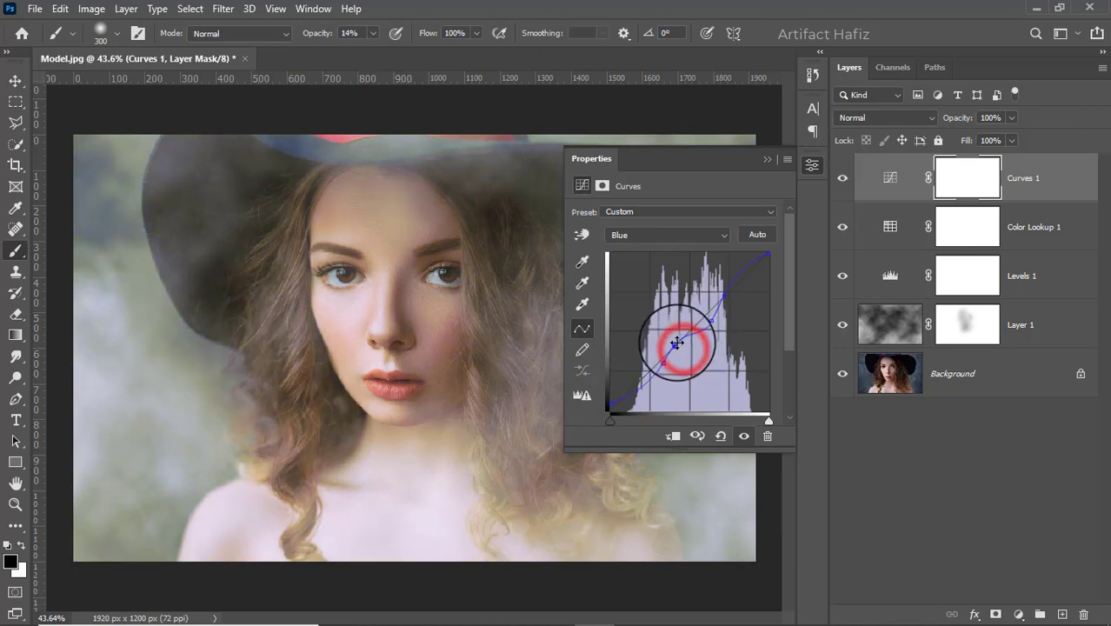
{"action": "left_click_drag", "start_coordinate": [709, 320], "coordinate": [702, 312]}
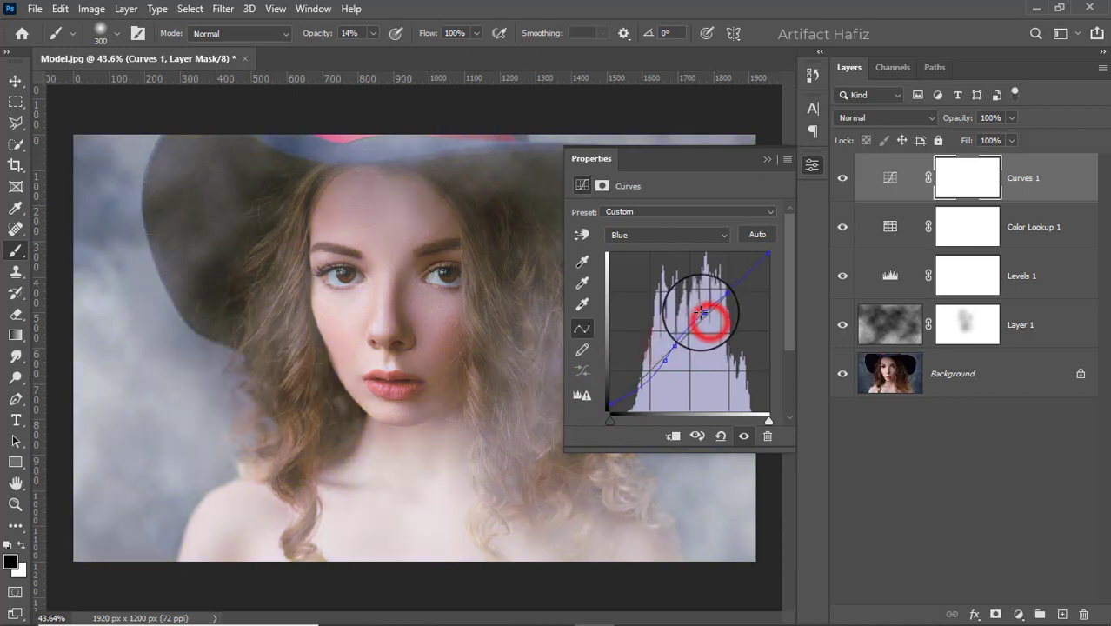
{"action": "left_click", "coordinate": [663, 362]}
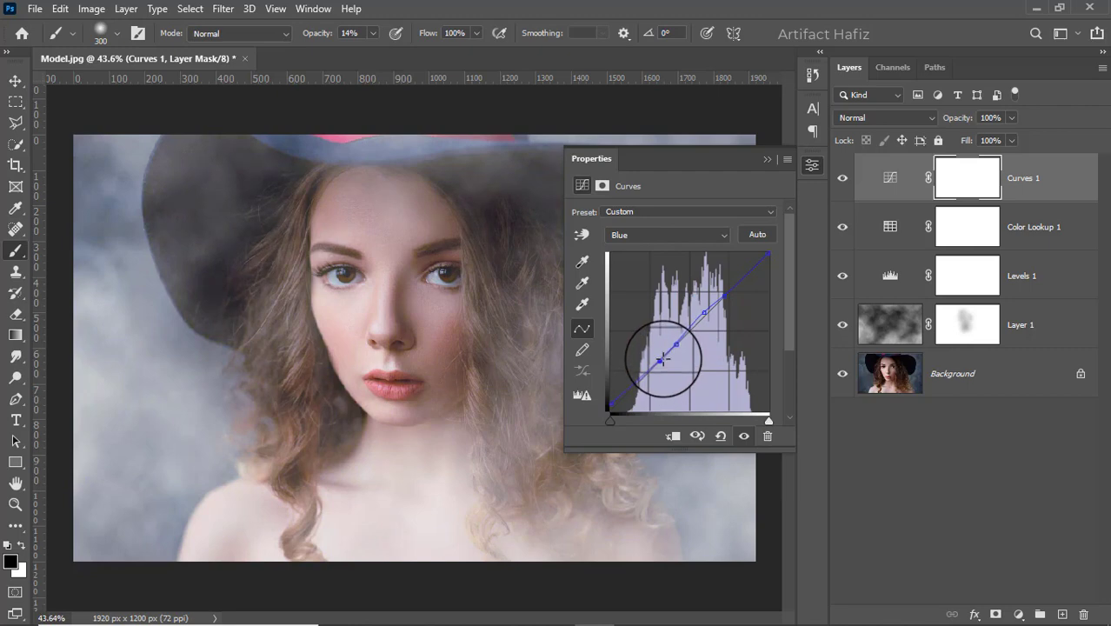
{"action": "left_click_drag", "start_coordinate": [663, 358], "coordinate": [658, 359]}
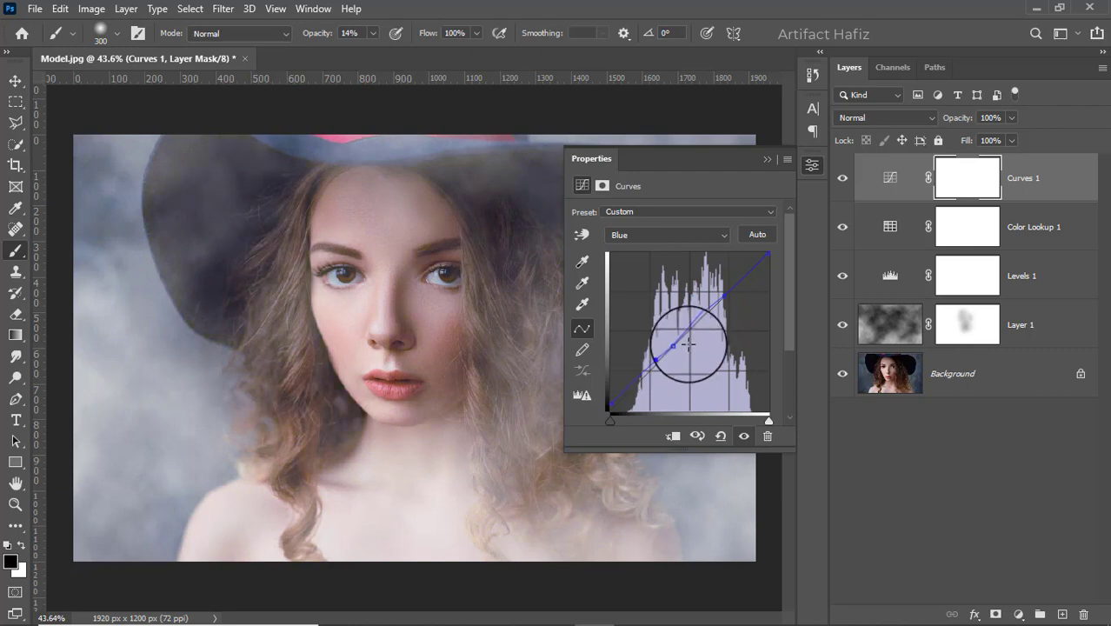
{"action": "left_click", "coordinate": [763, 159]}
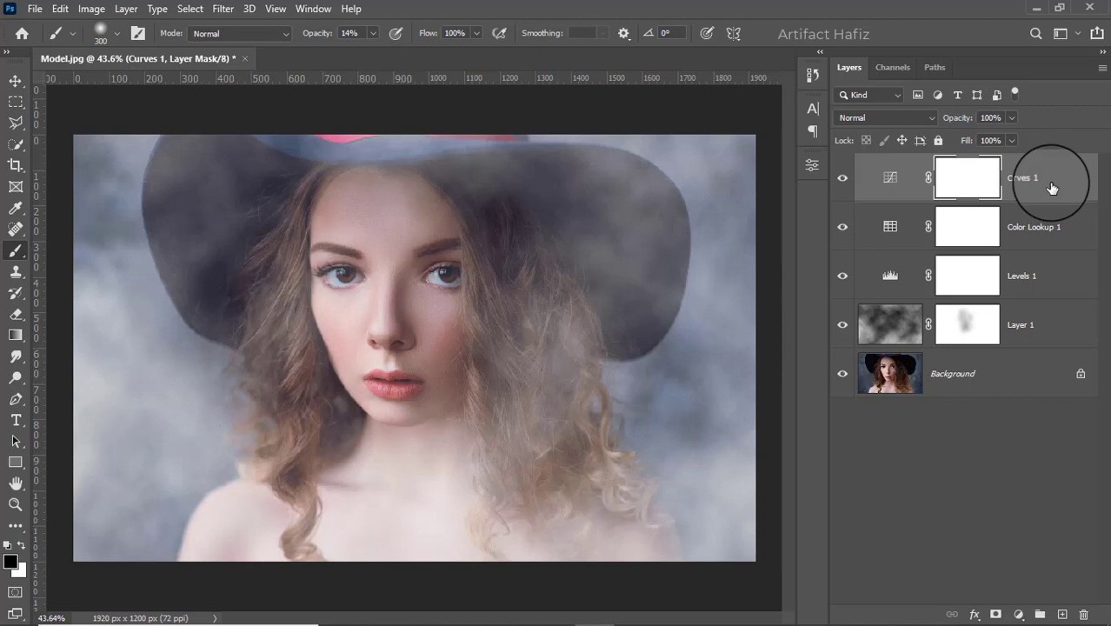
- Stamp all visible layers into a new top layer, convert it to a smart object and open it in the Camera Raw Filter
{"action": "key", "text": "ctrl+alt+shift+e"}
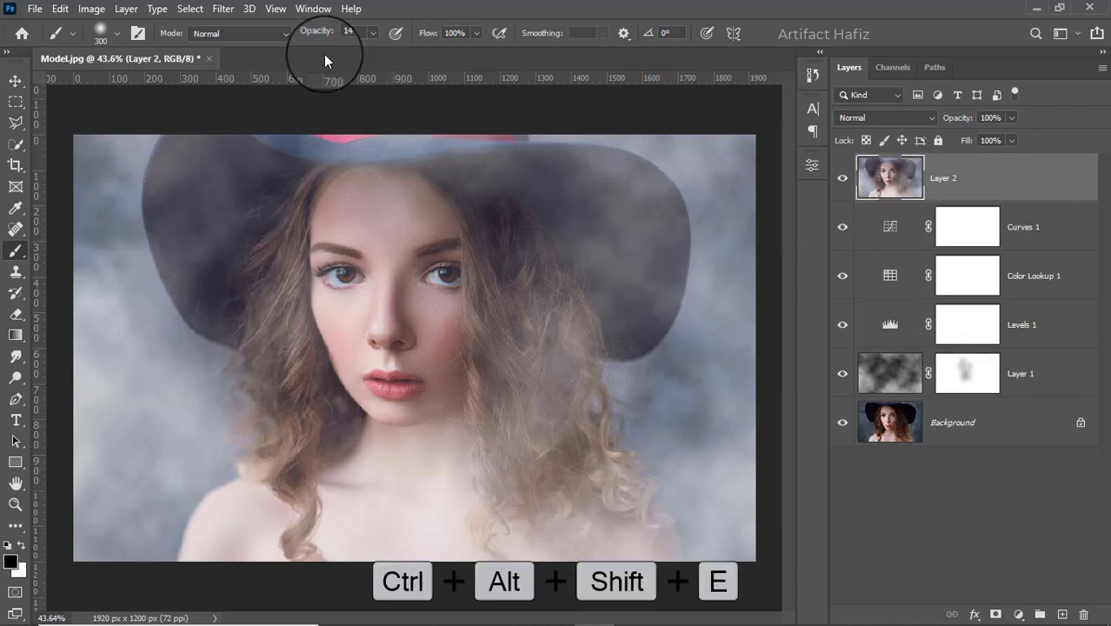
{"action": "left_click", "coordinate": [223, 8]}
{"action": "left_click", "coordinate": [241, 53]}
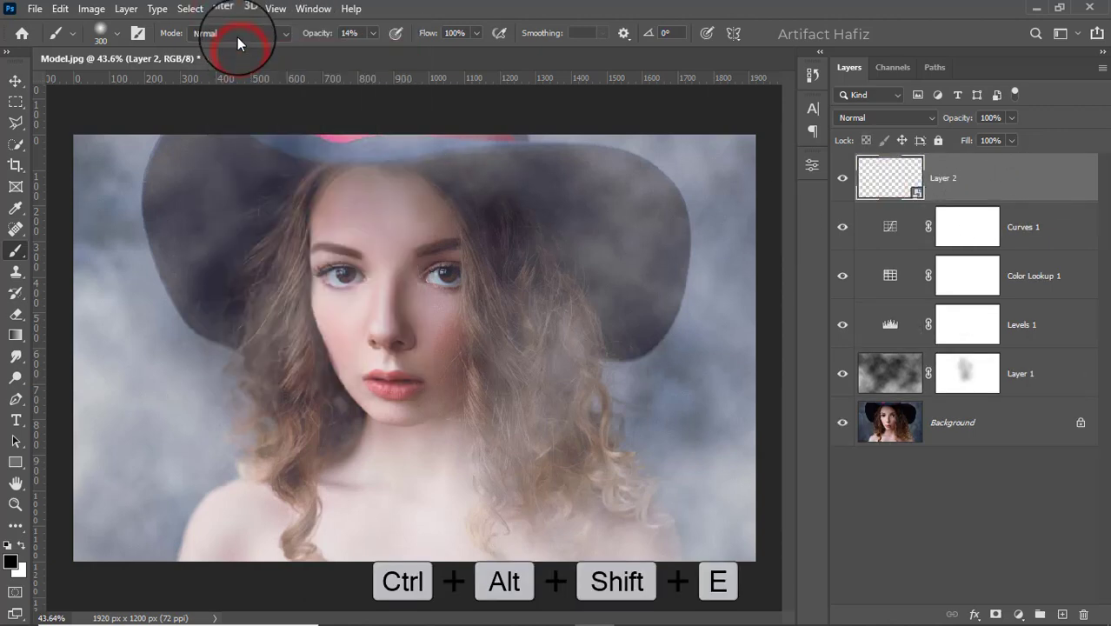
{"action": "left_click", "coordinate": [224, 8]}
{"action": "left_click", "coordinate": [267, 130]}
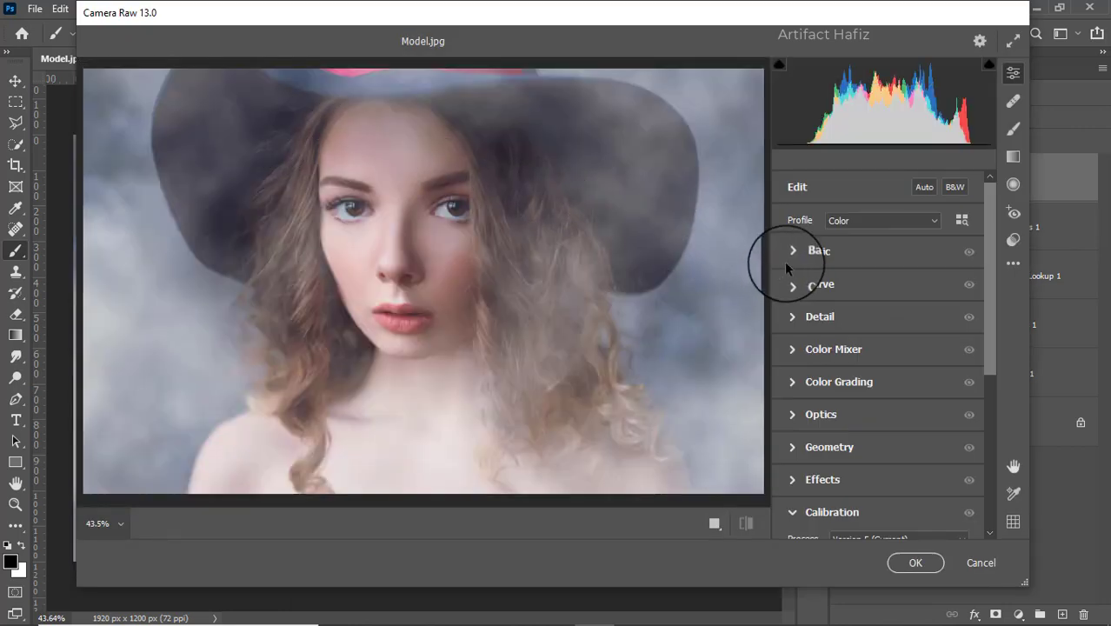
- Set the basic adjustments to Exposure -0.25, Highlights -9, Shadows +6, Whites +39, Blacks +22, Texture -4, Clarity +4 and Dehaze +4
{"action": "left_click", "coordinate": [797, 251]}
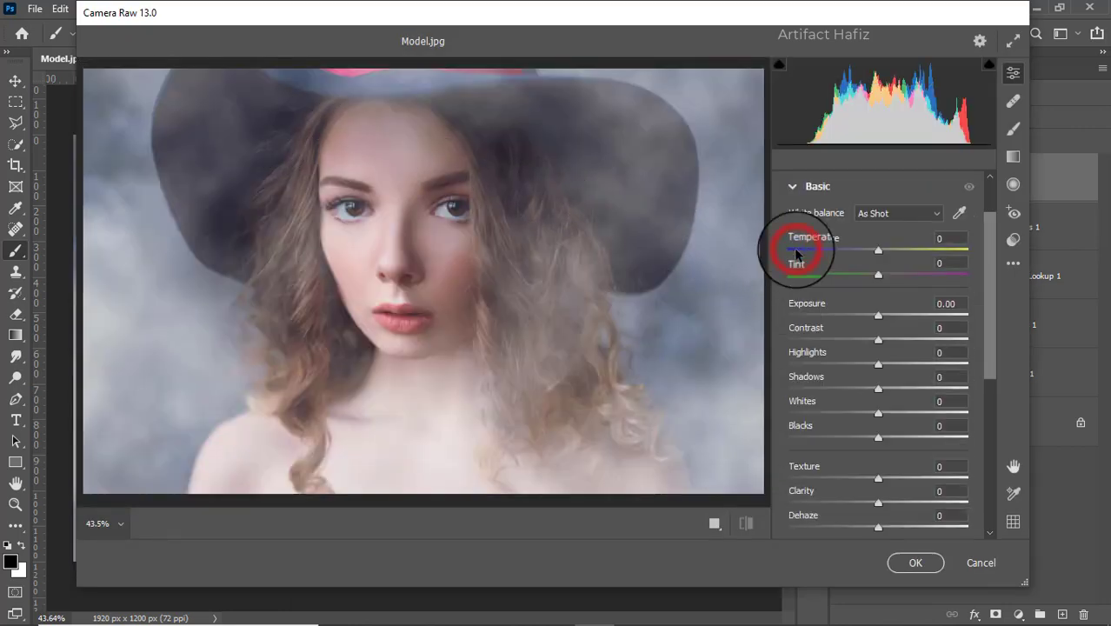
{"action": "left_click", "coordinate": [878, 319]}
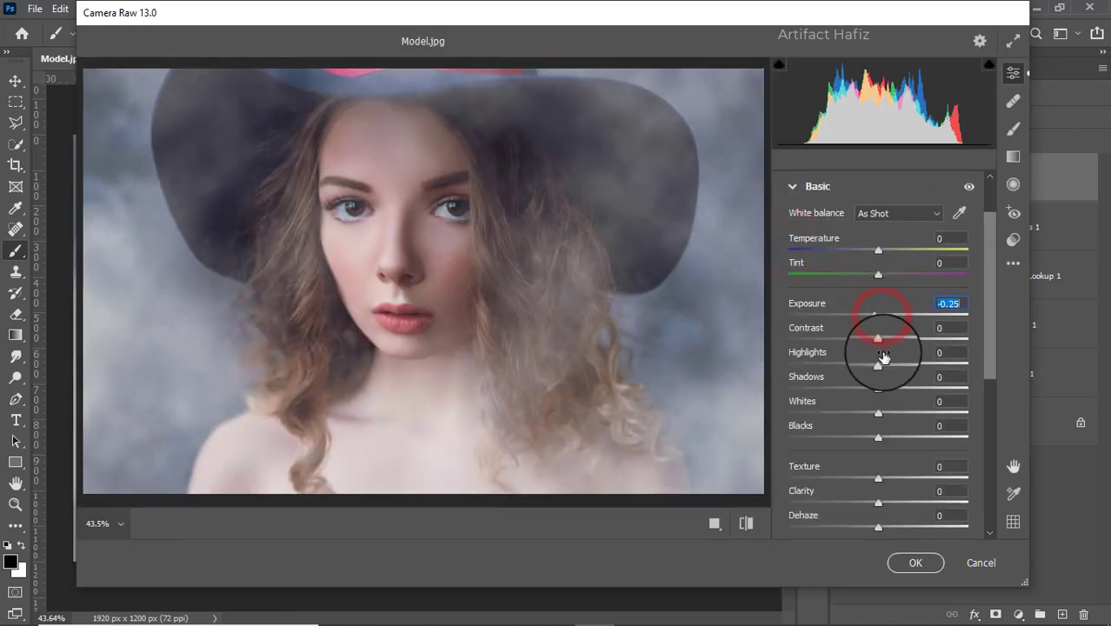
{"action": "left_click", "coordinate": [872, 363]}
{"action": "left_click", "coordinate": [881, 389]}
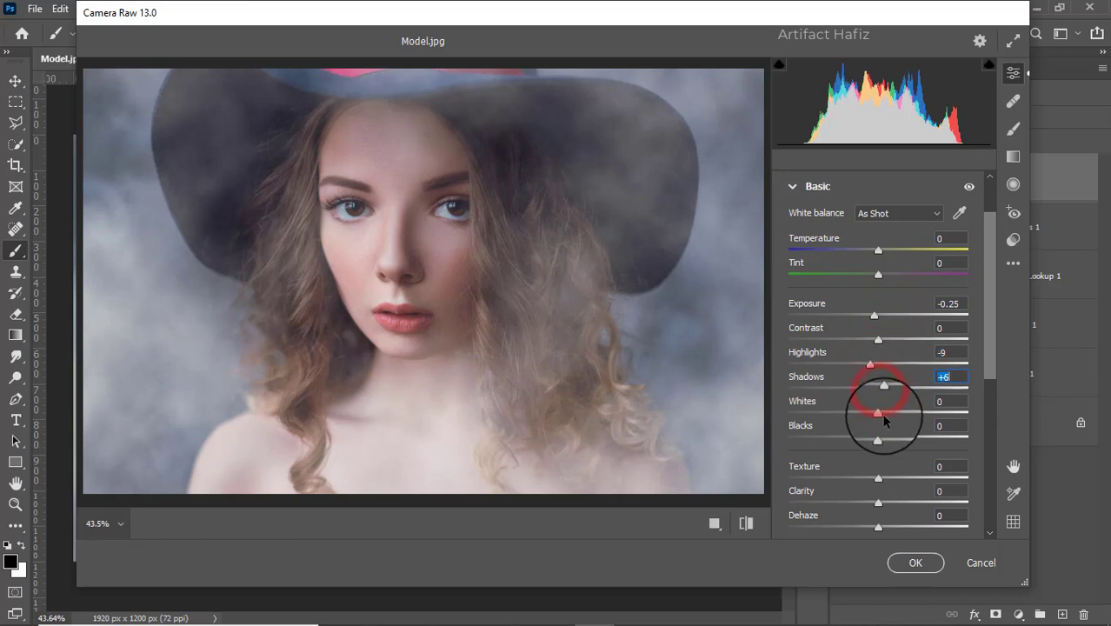
{"action": "left_click_drag", "start_coordinate": [879, 414], "coordinate": [898, 441]}
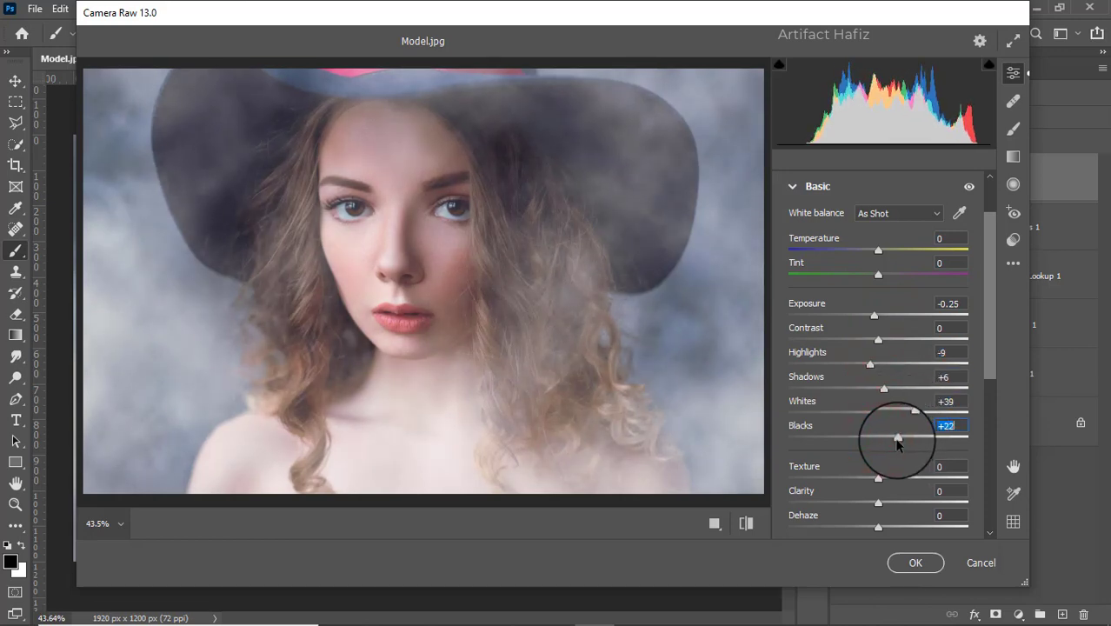
{"action": "scroll", "coordinate": [904, 435], "scroll_direction": "down", "scroll_amount": 2}
{"action": "left_click", "coordinate": [876, 400]}
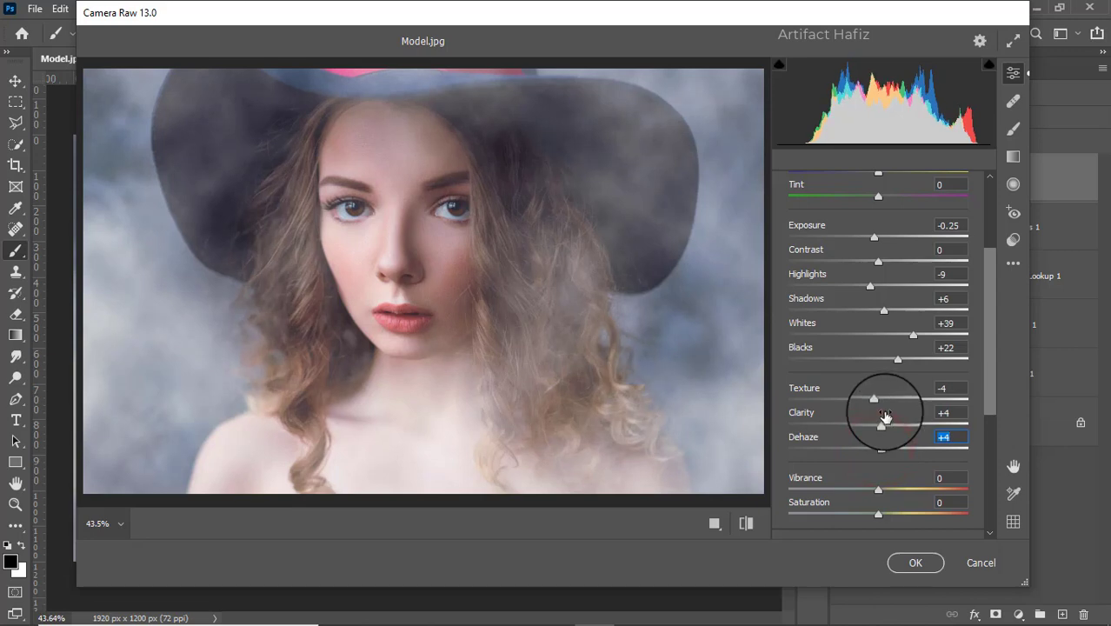
- Raise the black point of the Blue channel point curve to an output of 4 at input 0
{"action": "scroll", "coordinate": [882, 409], "scroll_direction": "down", "scroll_amount": 3}
{"action": "left_click", "coordinate": [807, 424]}
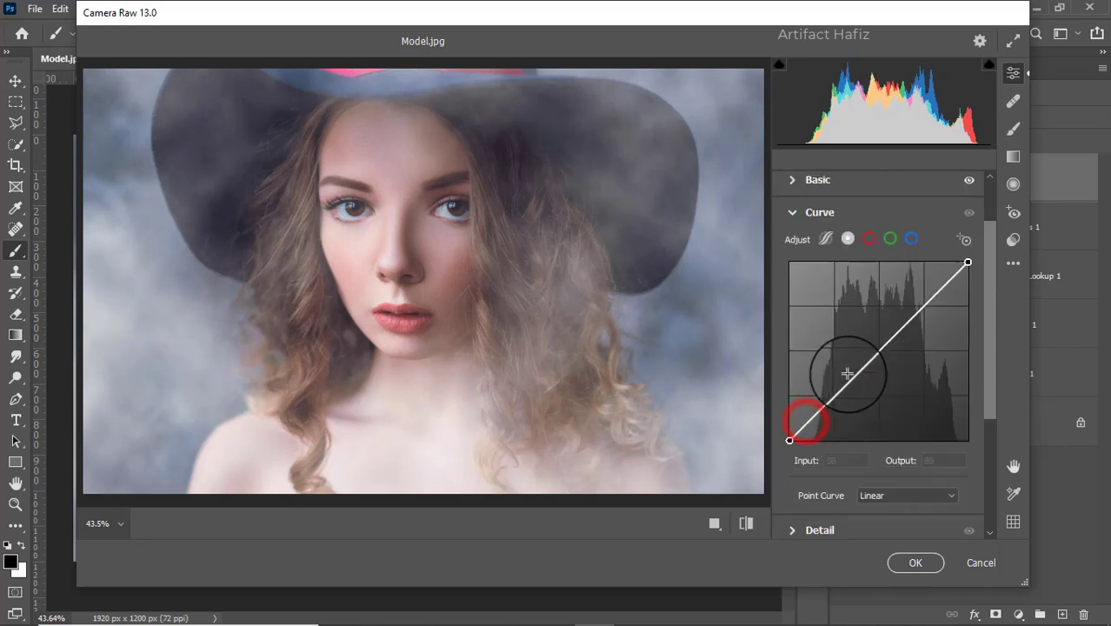
{"action": "left_click", "coordinate": [909, 237]}
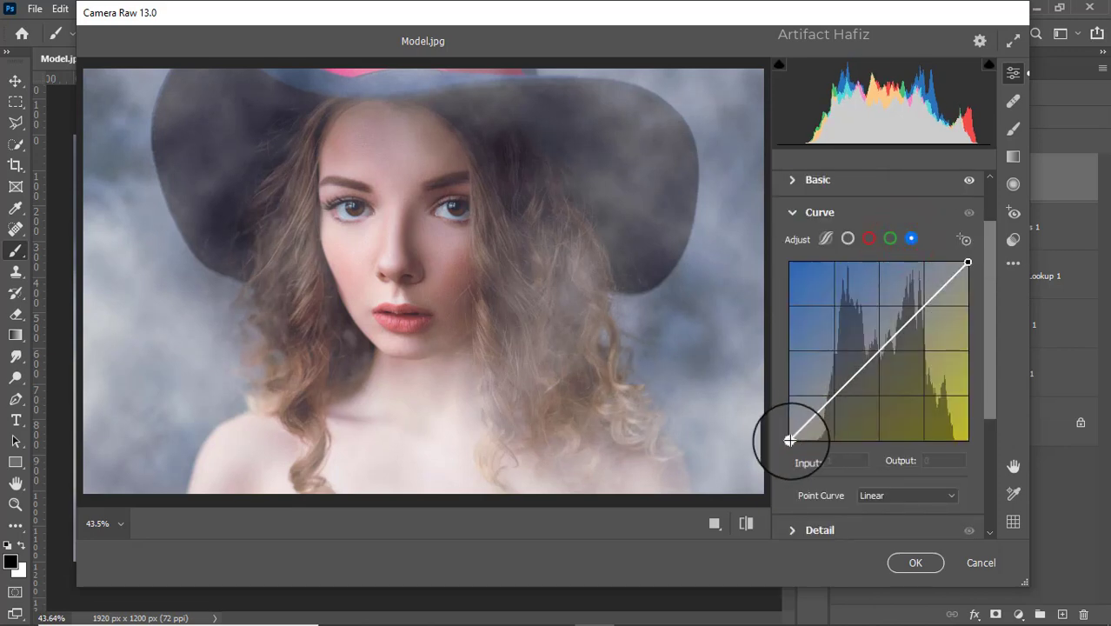
{"action": "left_click_drag", "start_coordinate": [795, 439], "coordinate": [776, 437]}
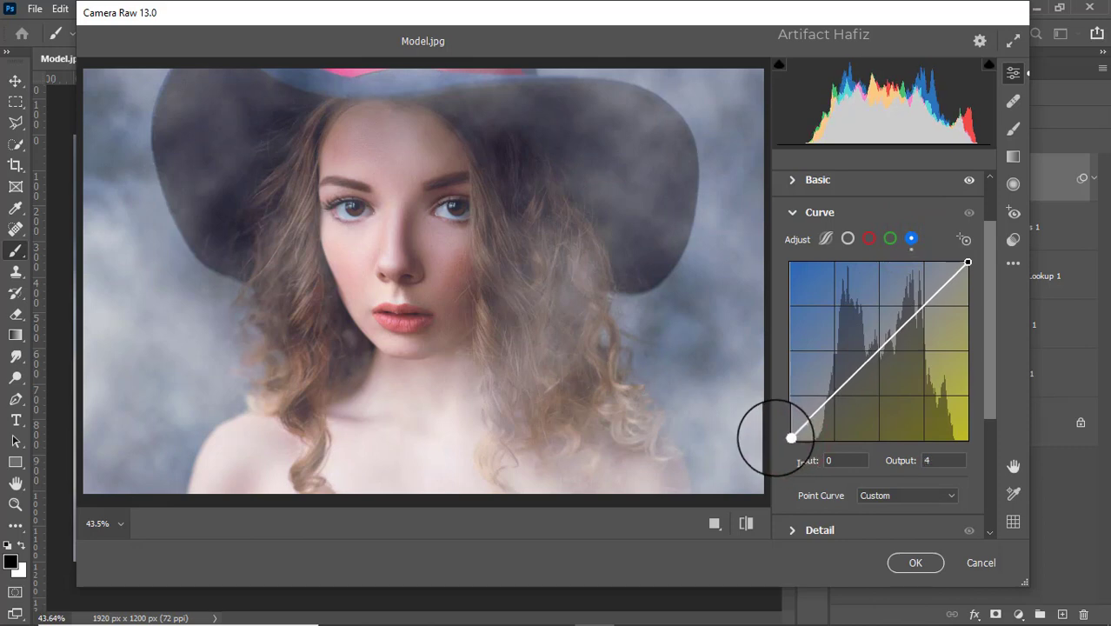
- Set the detail adjustments to Sharpening 5, Noise Reduction 5 and Color Noise Reduction 6
{"action": "scroll", "coordinate": [839, 431], "scroll_direction": "down", "scroll_amount": 2}
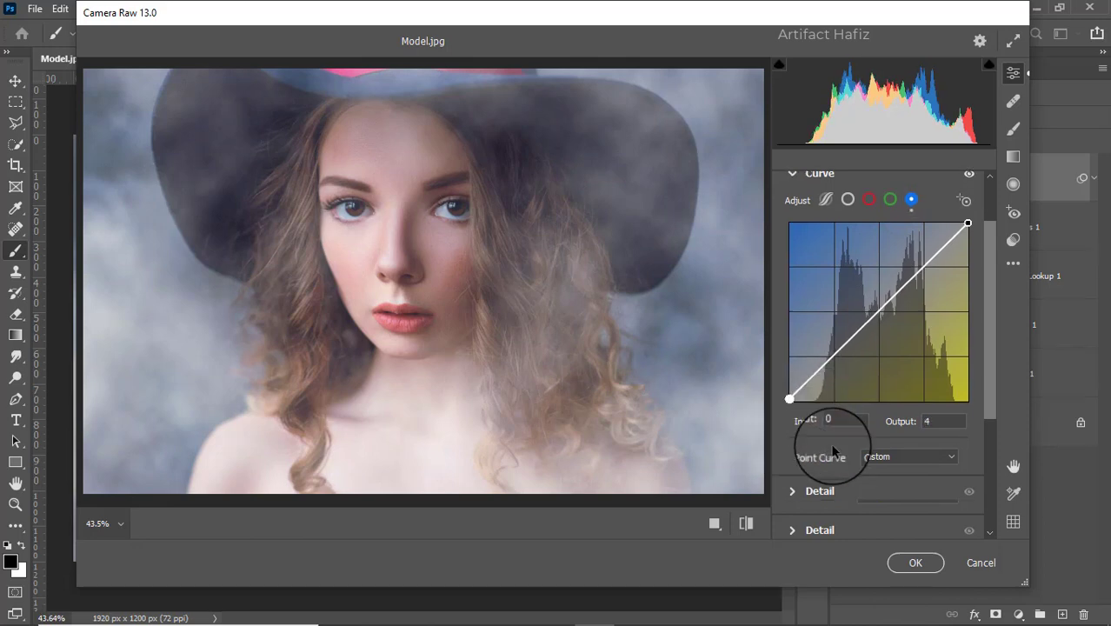
{"action": "left_click", "coordinate": [833, 450]}
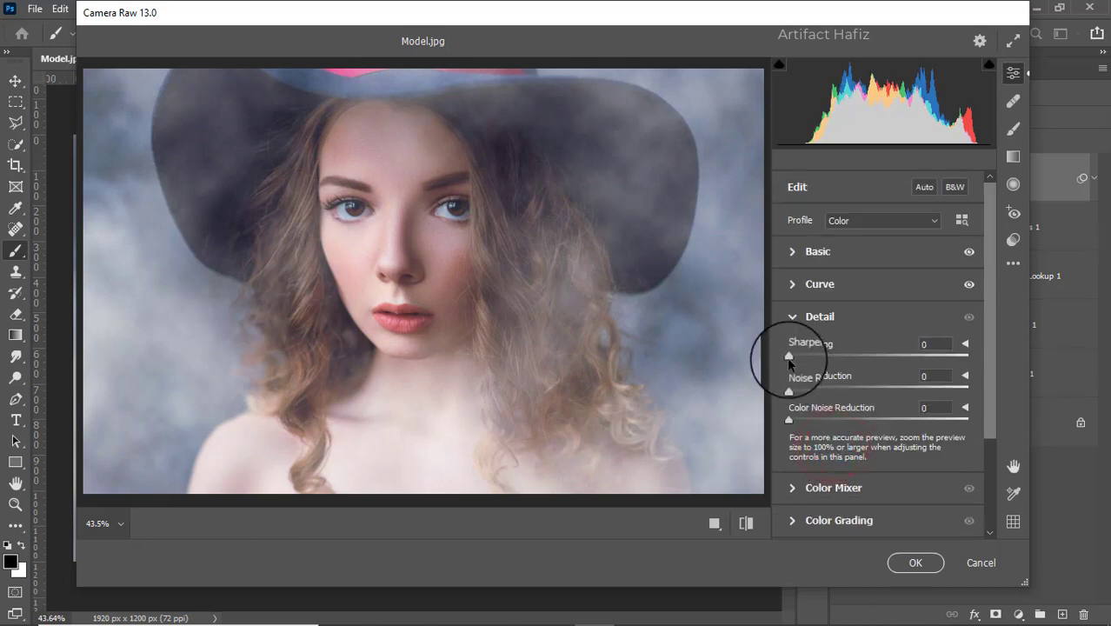
{"action": "left_click_drag", "start_coordinate": [788, 356], "coordinate": [798, 393]}
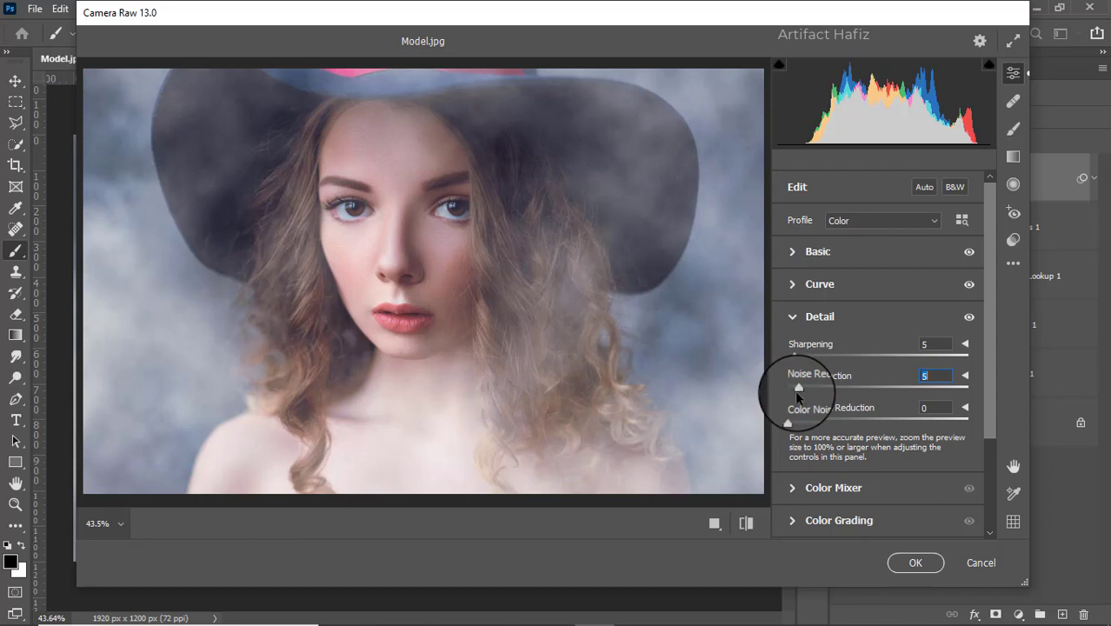
{"action": "left_click_drag", "start_coordinate": [788, 423], "coordinate": [802, 423]}
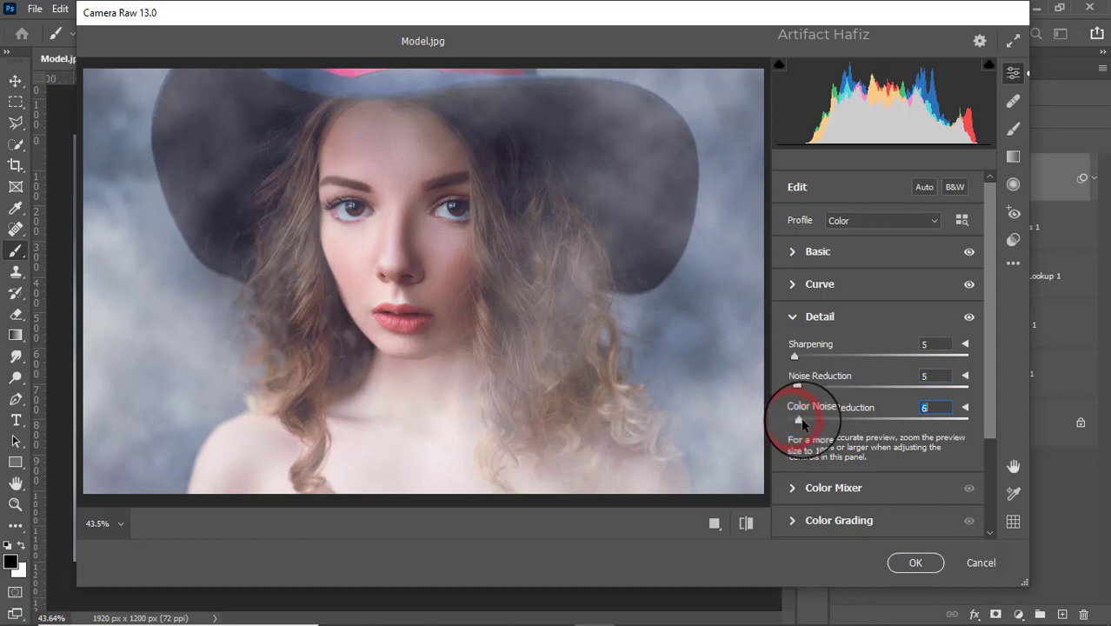
- Set the Color Mixer saturation to Reds +3, Yellows +3, Greens -21, Aquas +10, Blues +18, Purples +5 and Magentas +2
{"action": "left_click", "coordinate": [793, 485]}
{"action": "left_click", "coordinate": [852, 276]}
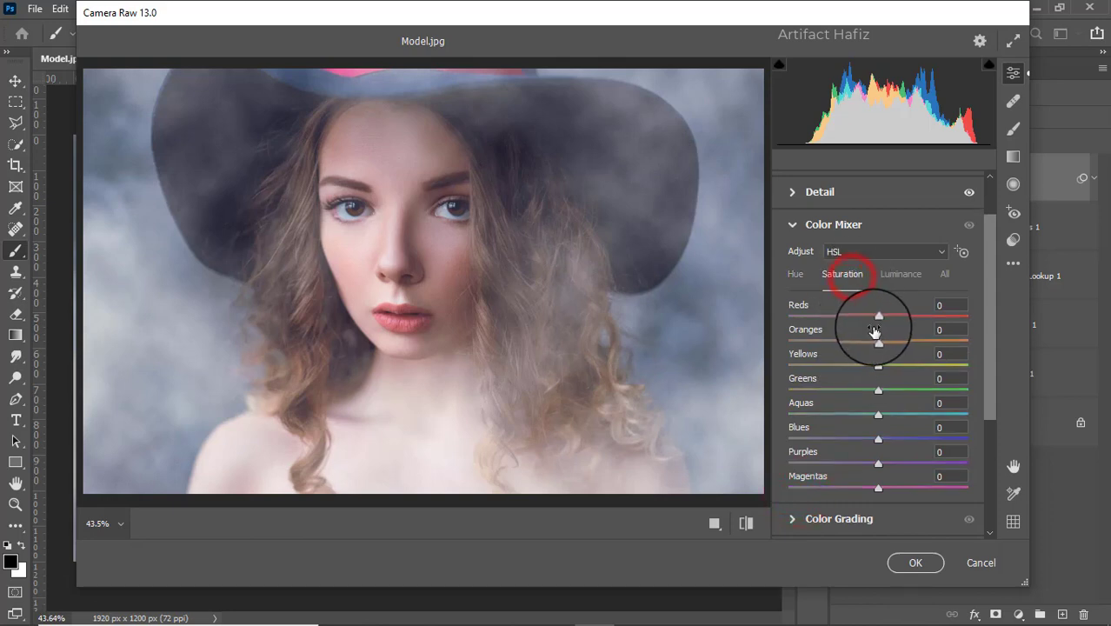
{"action": "left_click_drag", "start_coordinate": [878, 316], "coordinate": [885, 324]}
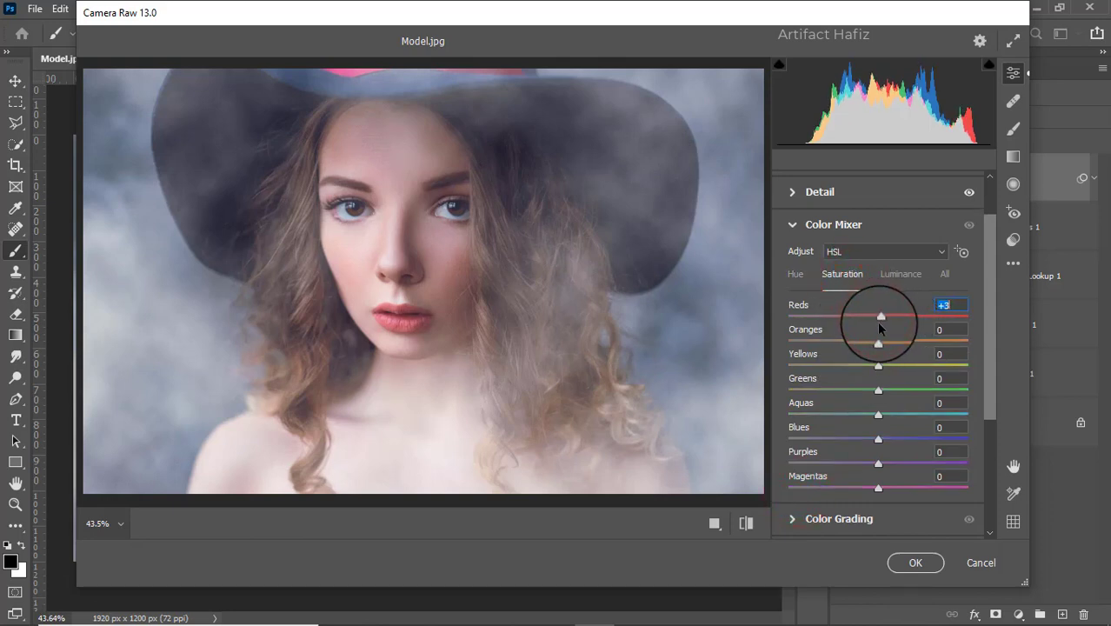
{"action": "left_click_drag", "start_coordinate": [878, 365], "coordinate": [887, 412]}
{"action": "left_click_drag", "start_coordinate": [878, 439], "coordinate": [879, 493]}
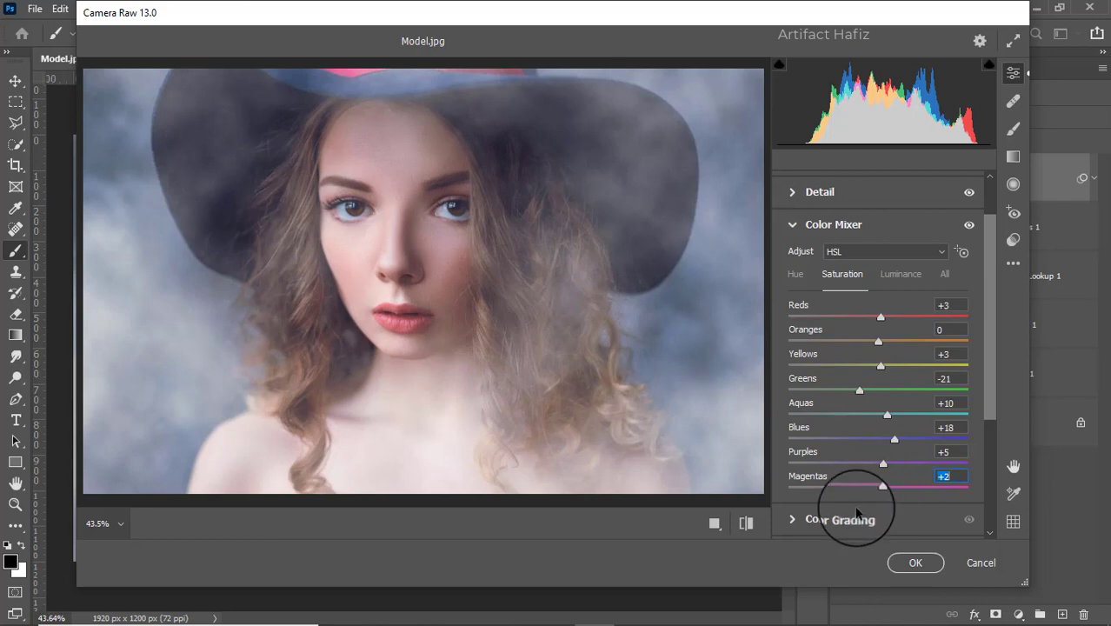
- Color grade the shadows to hue 158, saturation 12, and the highlights to hue 254, saturation 15
{"action": "scroll", "coordinate": [840, 399], "scroll_direction": "down", "scroll_amount": 3}
{"action": "left_click", "coordinate": [841, 396]}
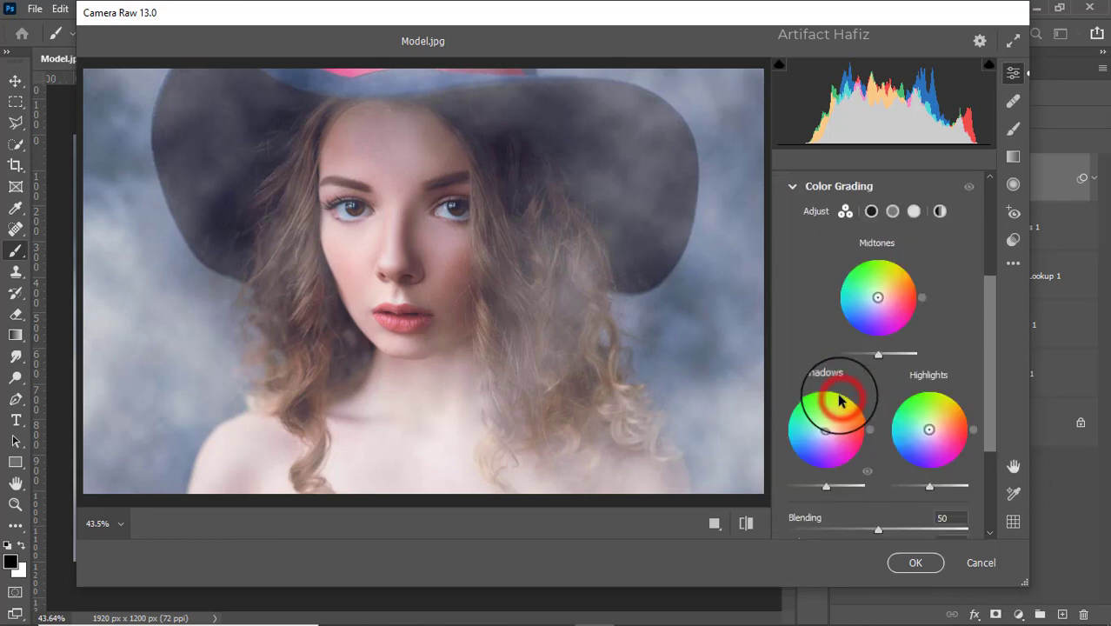
{"action": "left_click_drag", "start_coordinate": [827, 436], "coordinate": [785, 416]}
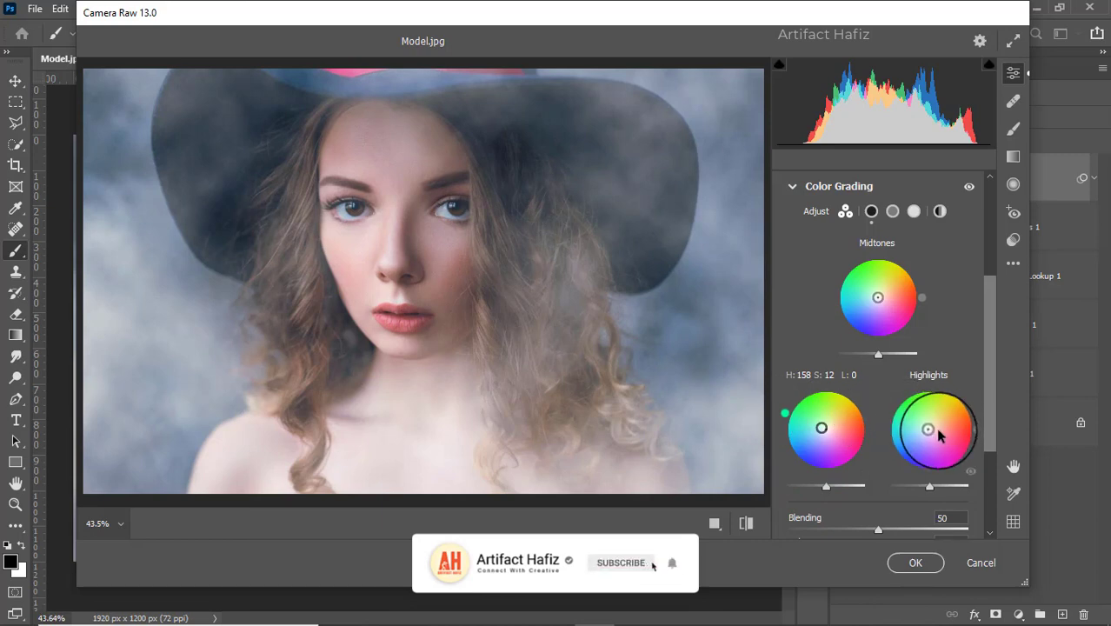
{"action": "left_click_drag", "start_coordinate": [930, 439], "coordinate": [910, 501]}
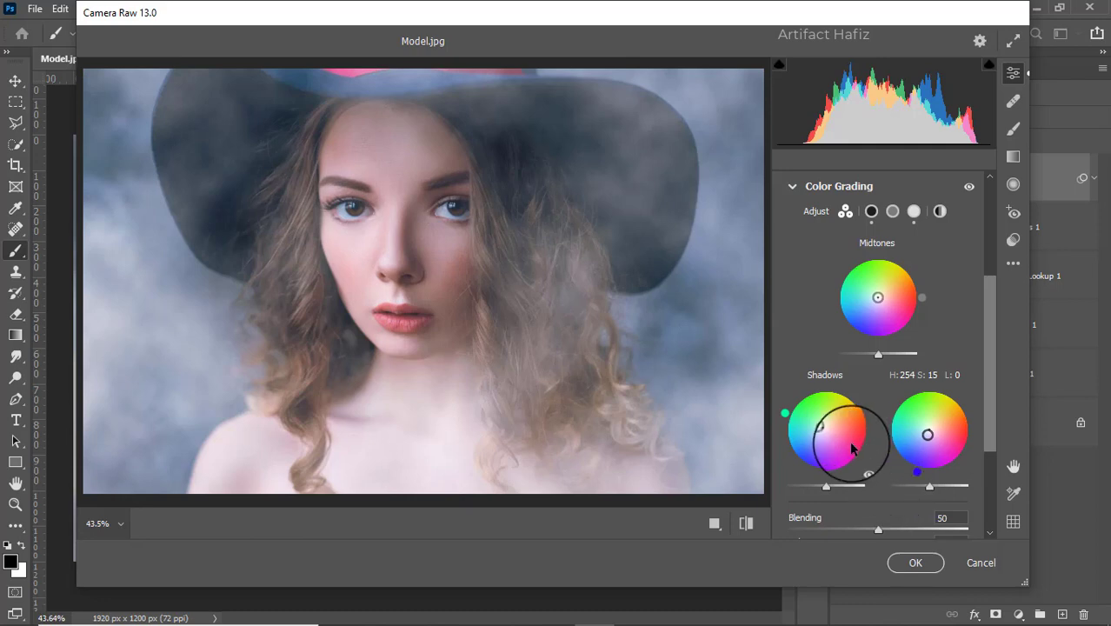
- Add a vignette to the image with Vignetting set to -19
{"action": "scroll", "coordinate": [857, 452], "scroll_direction": "down", "scroll_amount": 1}
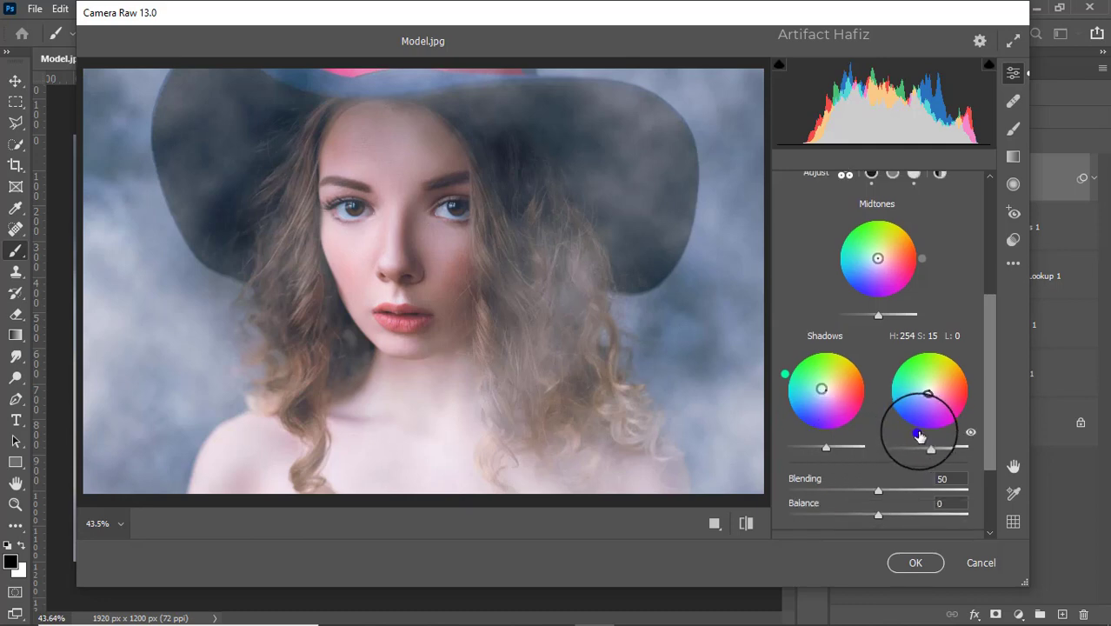
{"action": "scroll", "coordinate": [847, 470], "scroll_direction": "down", "scroll_amount": 3}
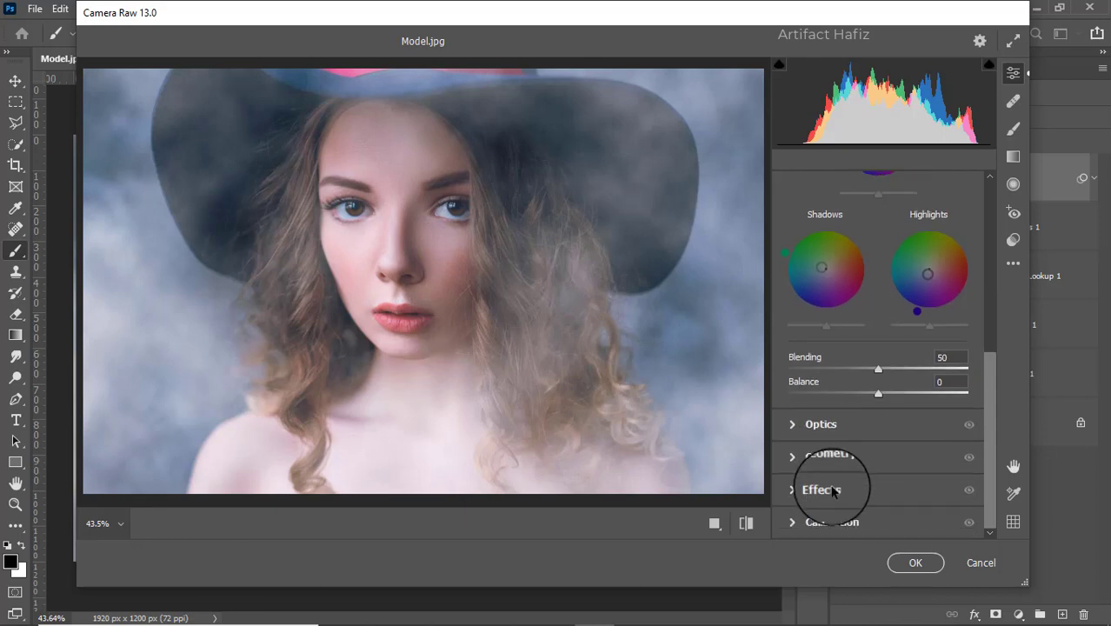
{"action": "left_click", "coordinate": [833, 491]}
{"action": "left_click_drag", "start_coordinate": [878, 357], "coordinate": [858, 361]}
- Calibrate the primary saturations to Red -8, Green +3 and Blue +7, and apply the Camera Raw Filter
{"action": "left_click", "coordinate": [810, 522]}
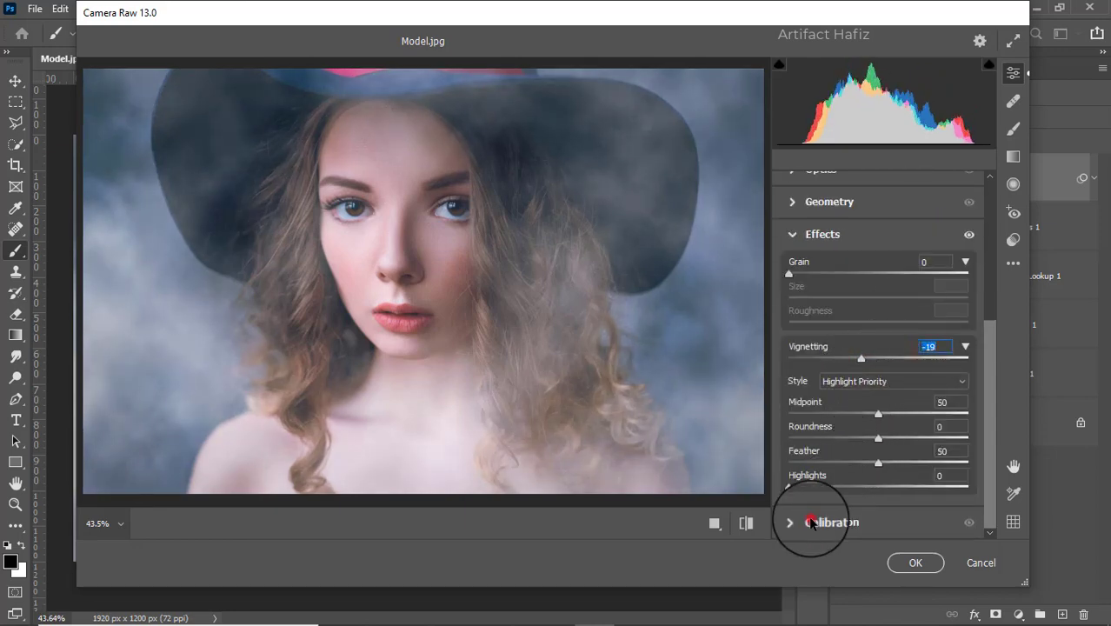
{"action": "left_click_drag", "start_coordinate": [875, 380], "coordinate": [871, 377]}
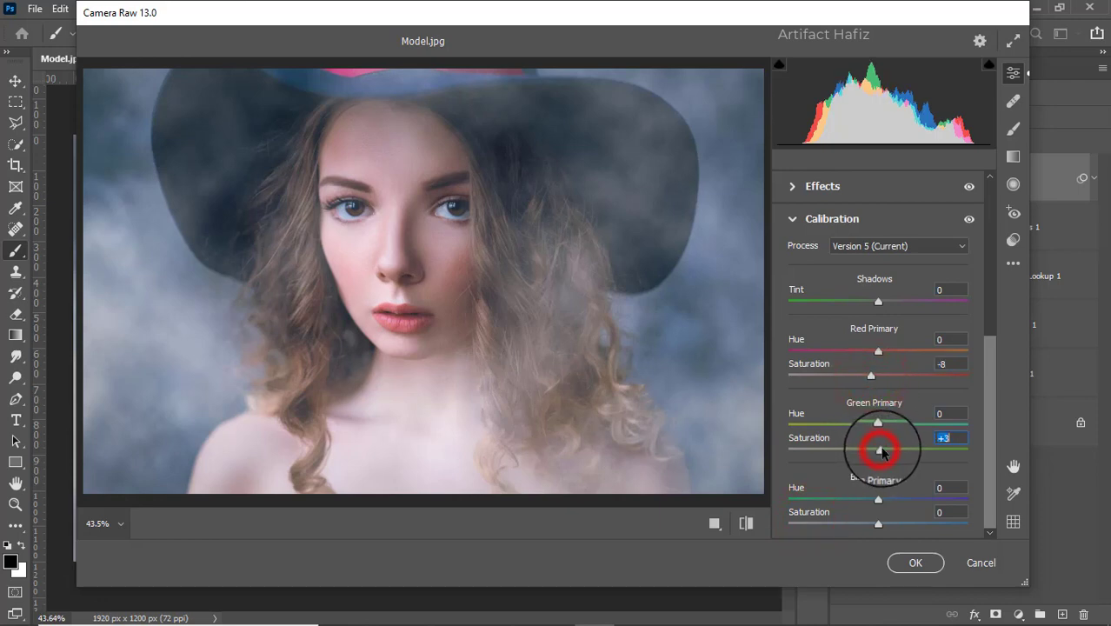
{"action": "left_click_drag", "start_coordinate": [878, 522], "coordinate": [883, 522]}
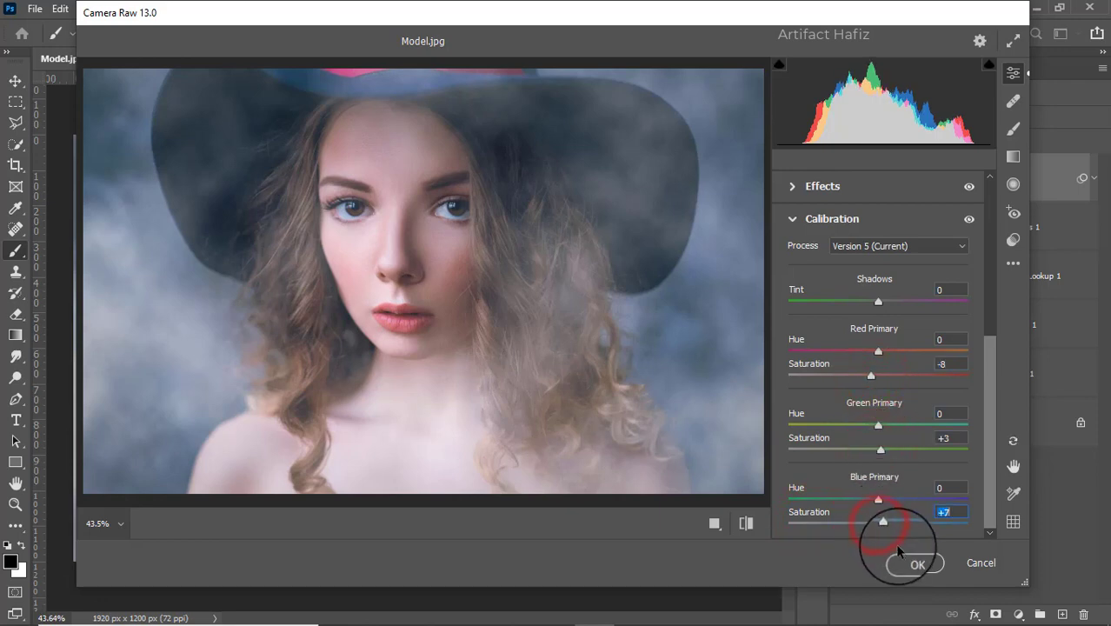
{"action": "left_click", "coordinate": [911, 564]}
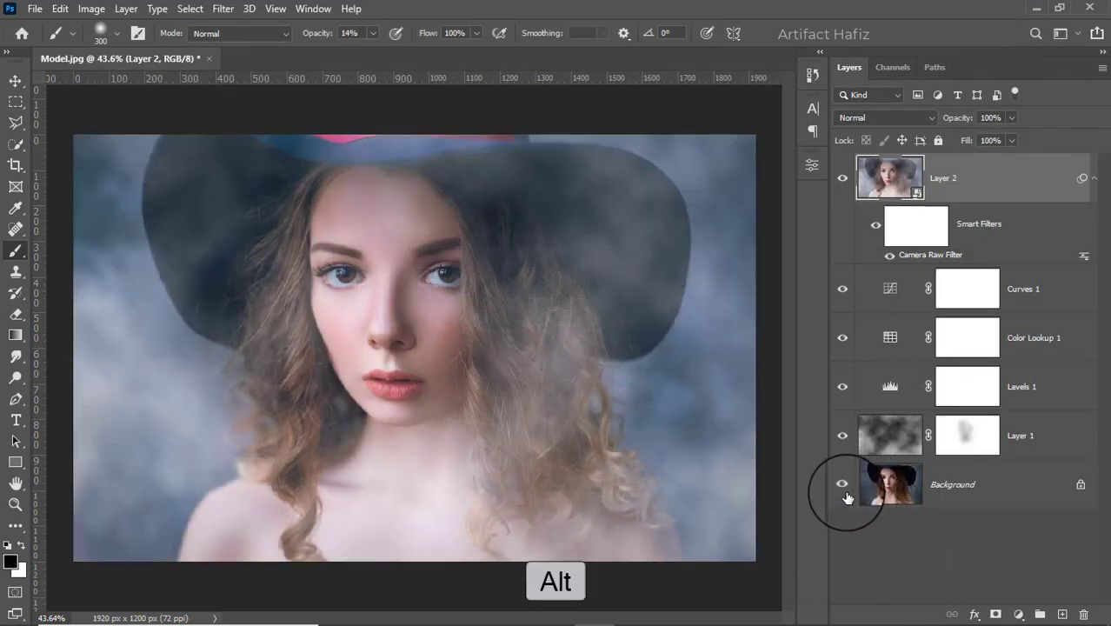
- Toggle the visibility of all layers above the Background to compare the original portrait with the foggy result
{"action": "left_click", "coordinate": [843, 487], "text": "alt"}
{"action": "left_click", "coordinate": [842, 486], "text": "alt"}
{"action": "left_click", "coordinate": [841, 486], "text": "alt"}
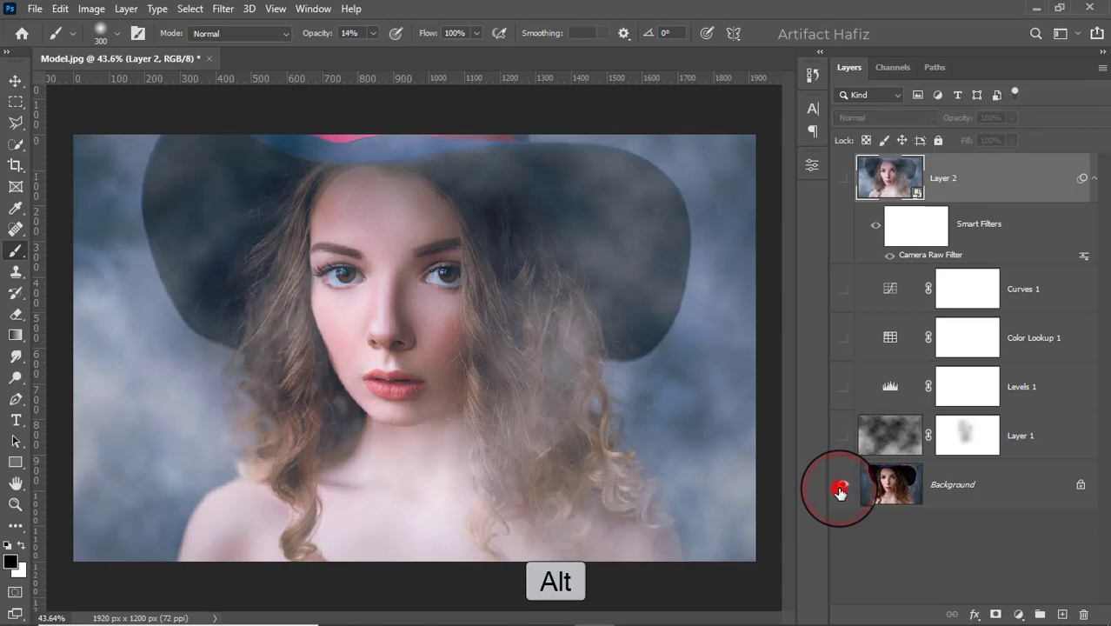